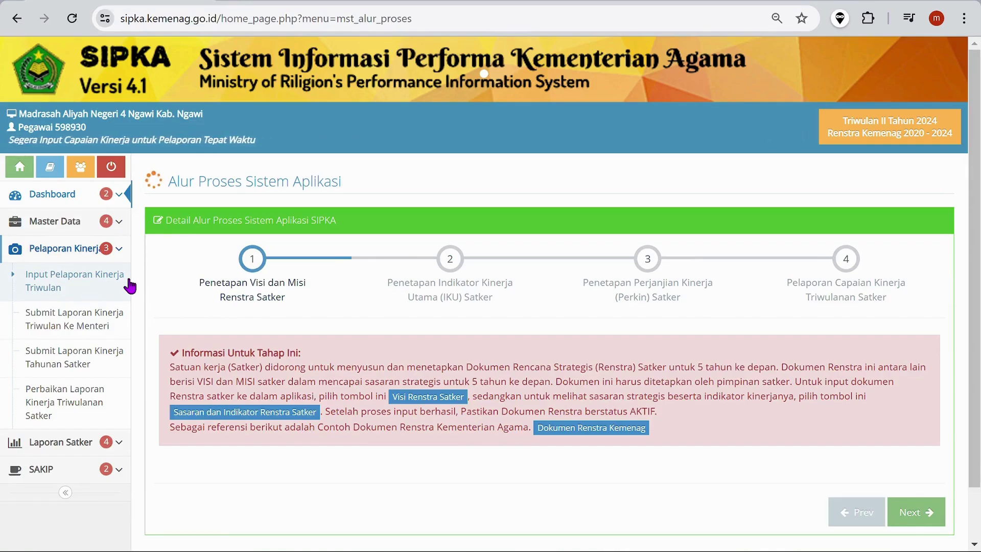
Open the quarterly performance report input page and review the Renstra vision, performance indicator and agreement sections through to the indicator table
left_click(122, 286)
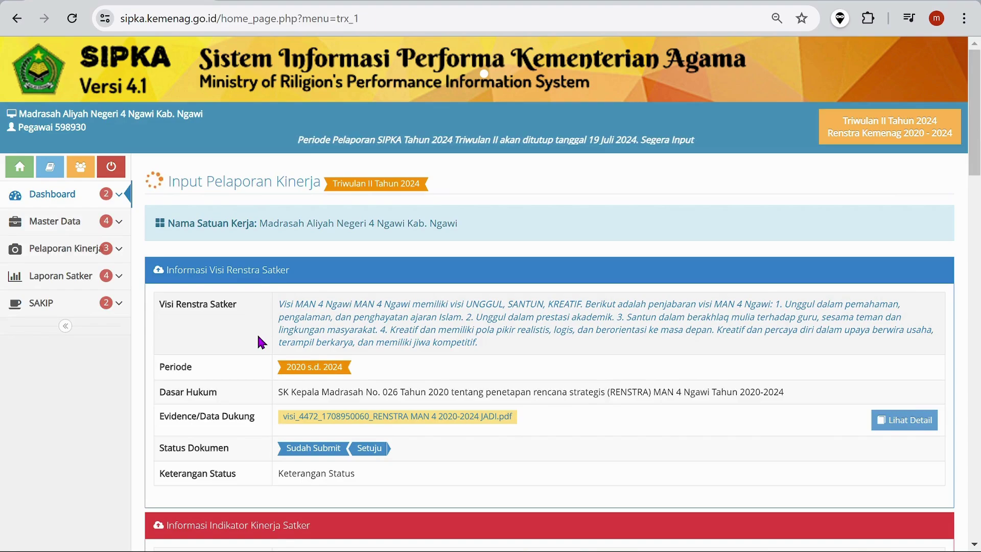
scroll(258, 343, "down", 3)
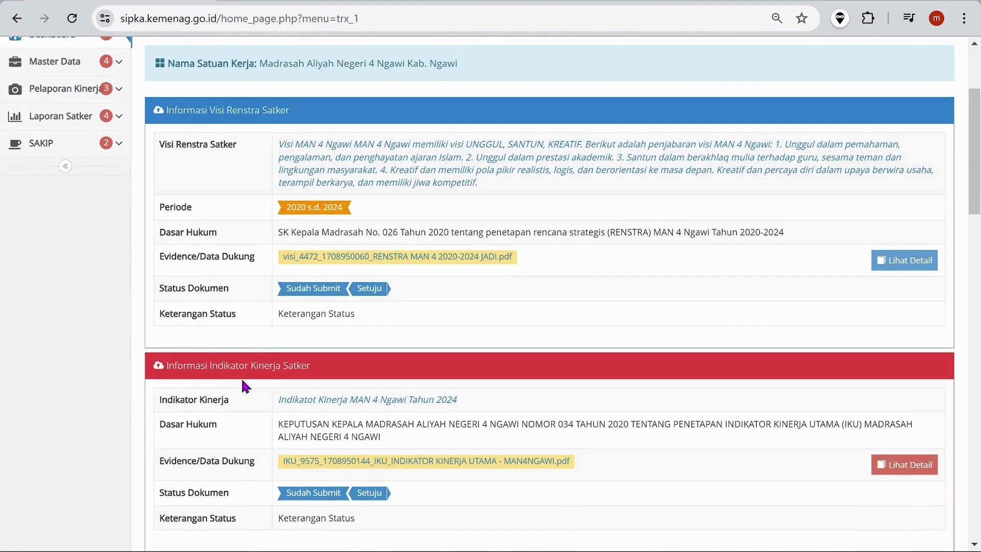
scroll(242, 383, "down", 4)
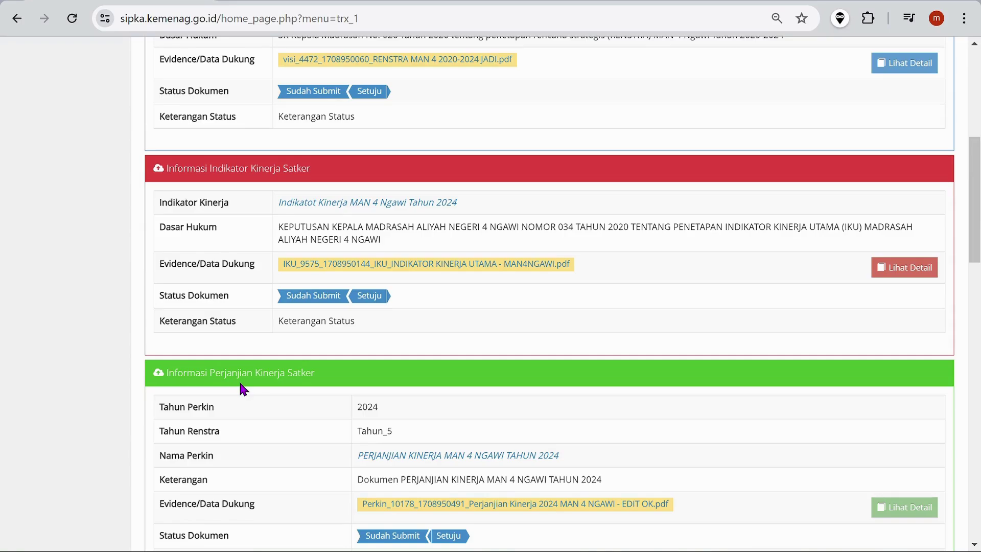
scroll(243, 388, "down", 7)
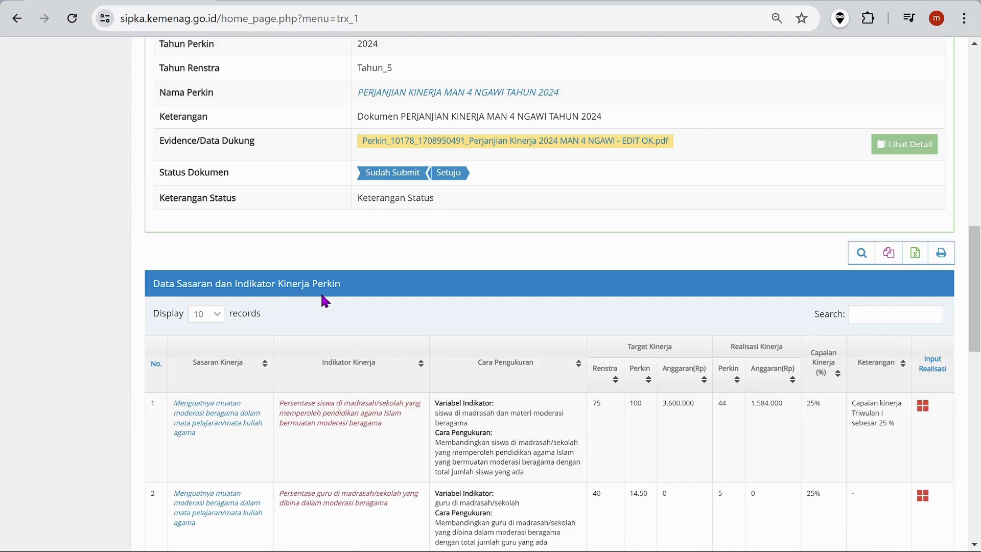
scroll(323, 300, "down", 4)
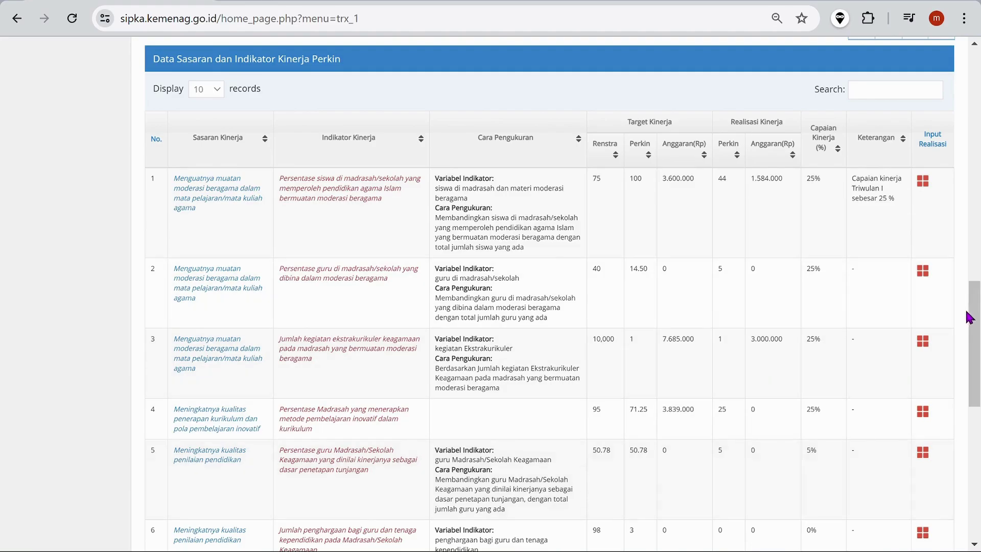
Look through the Perkin indicator table to its last page, ending back on page 1
left_click_drag(976, 320, 976, 435)
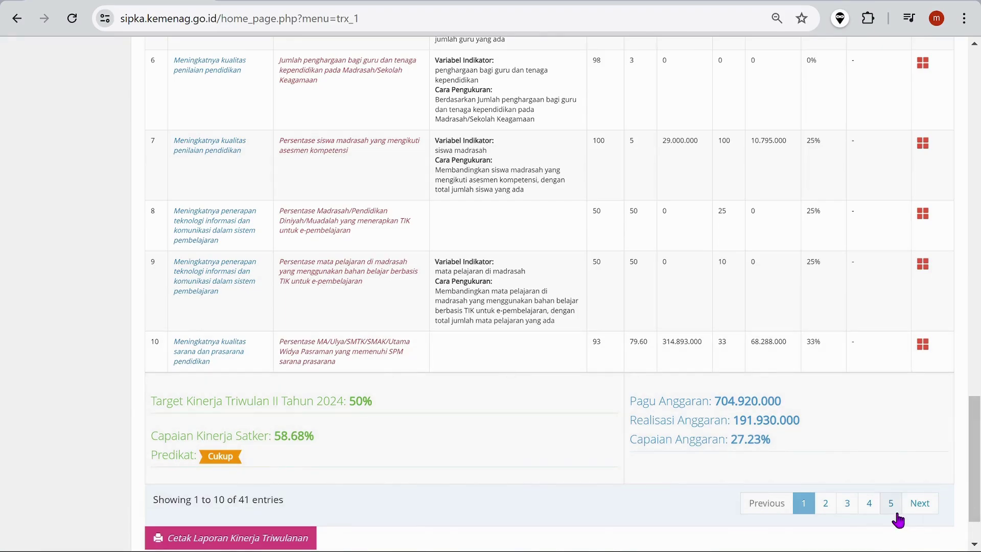
left_click_drag(630, 261, 634, 262)
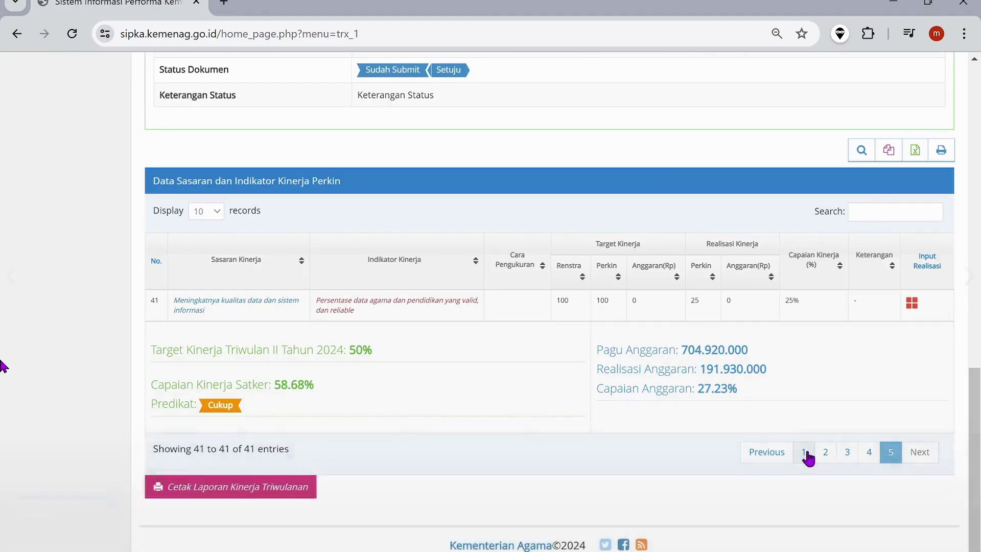
left_click(808, 453)
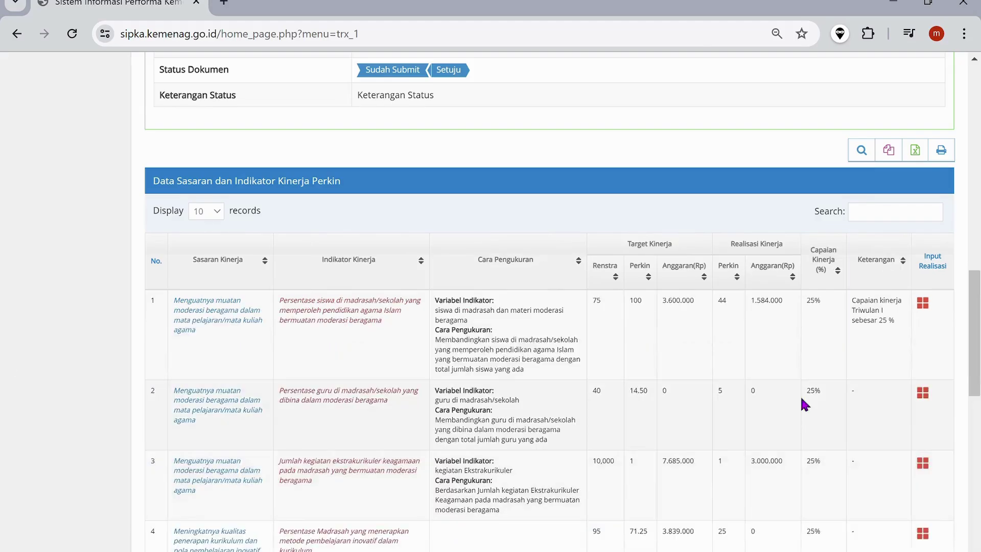
Open the realisation entry for the second indicator, on teachers coached in religious moderation, and set Realisasi Kinerja to 14.5
scroll(831, 385, "down", 2)
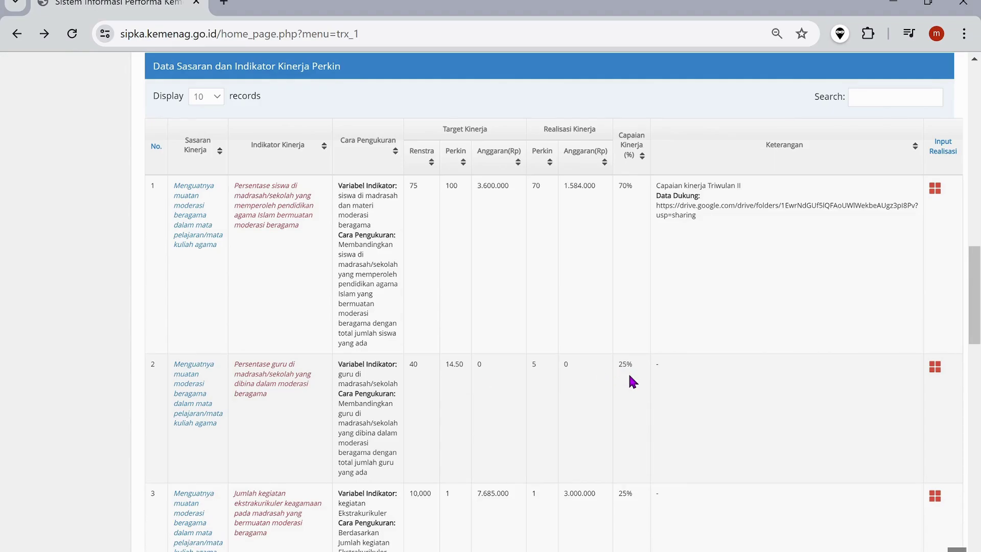
left_click(936, 370)
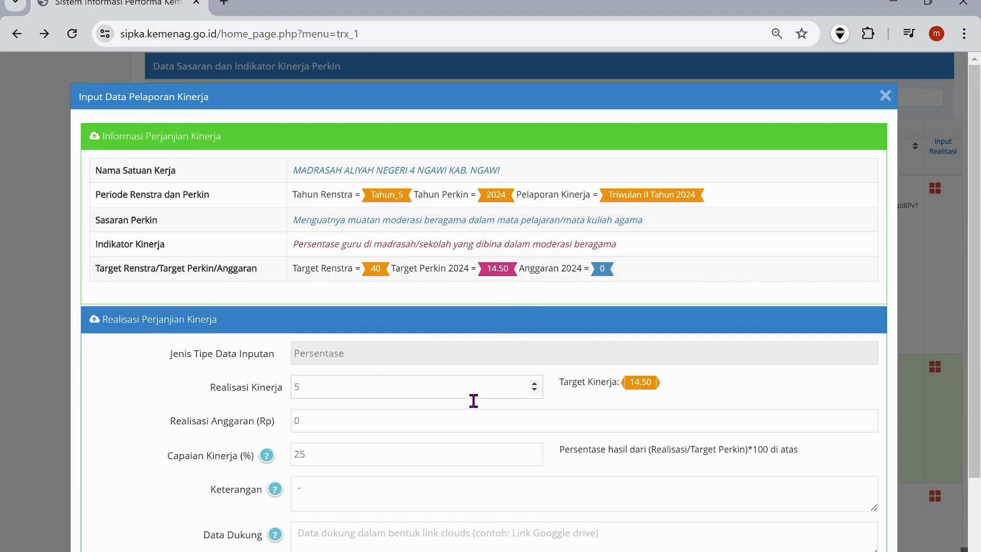
left_click(398, 397)
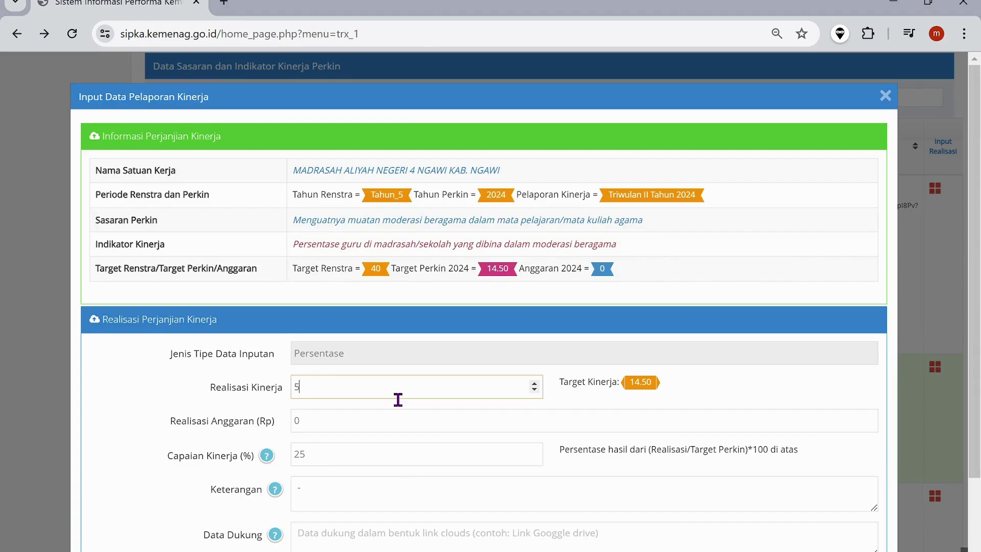
key("BackSpace")
type("14.5")
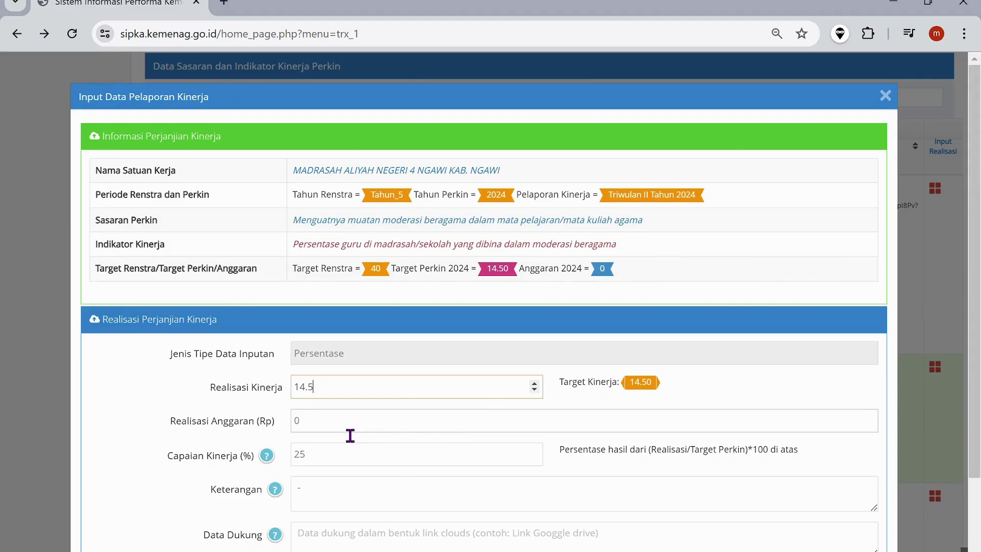
left_click(325, 431)
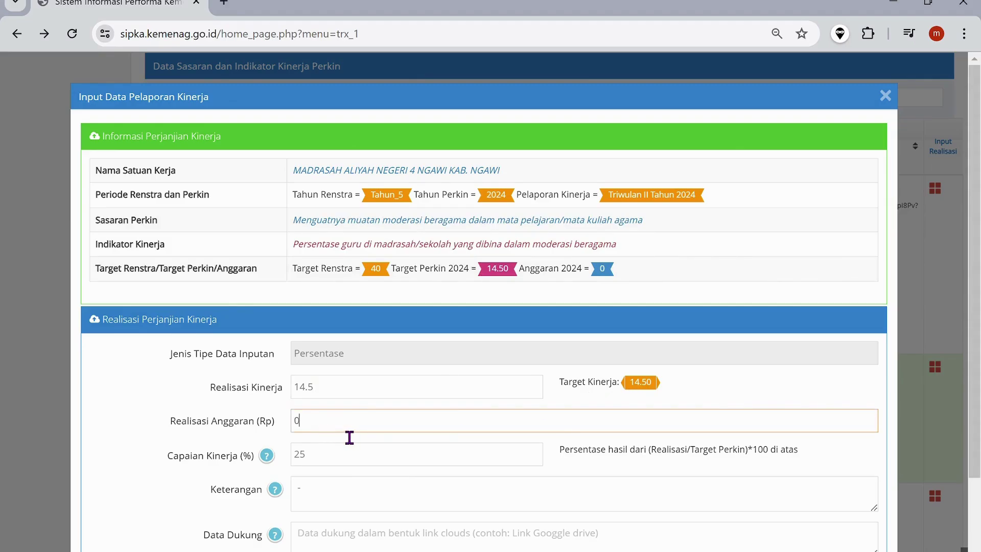
left_click(339, 466)
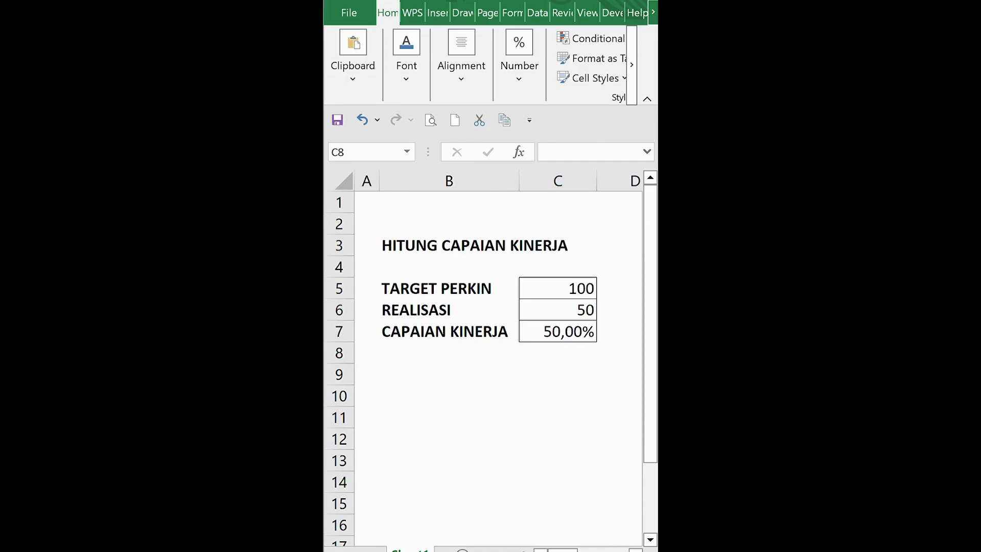
Set both the Target Perkin in C5 and the Realisasi in C6 to 14,5 in the performance calculation
left_click(577, 289)
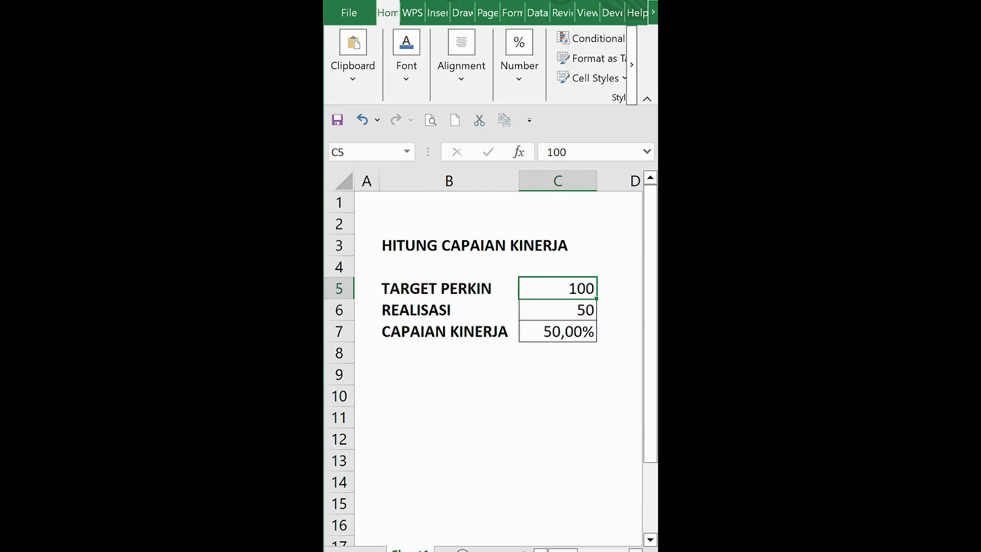
type("14")
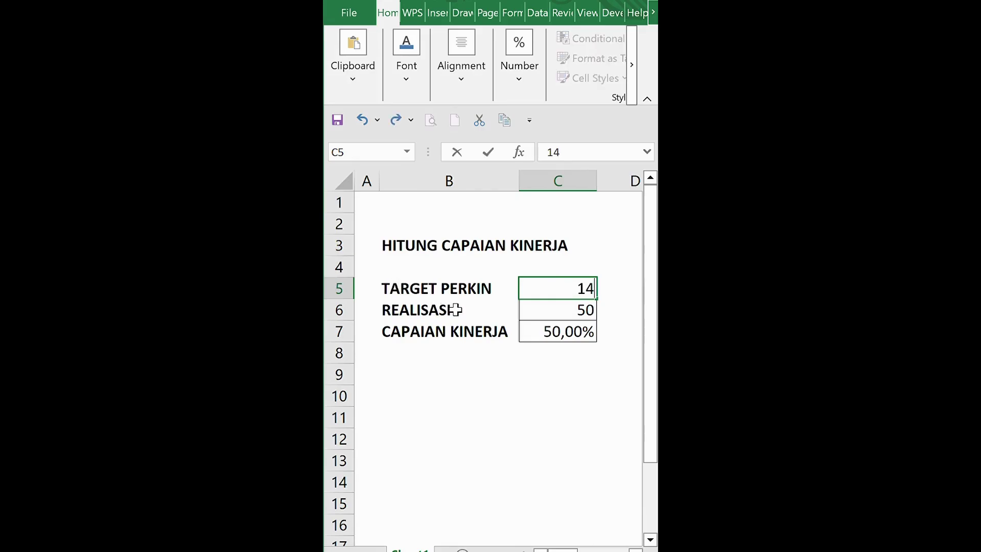
type(",5")
key("Return")
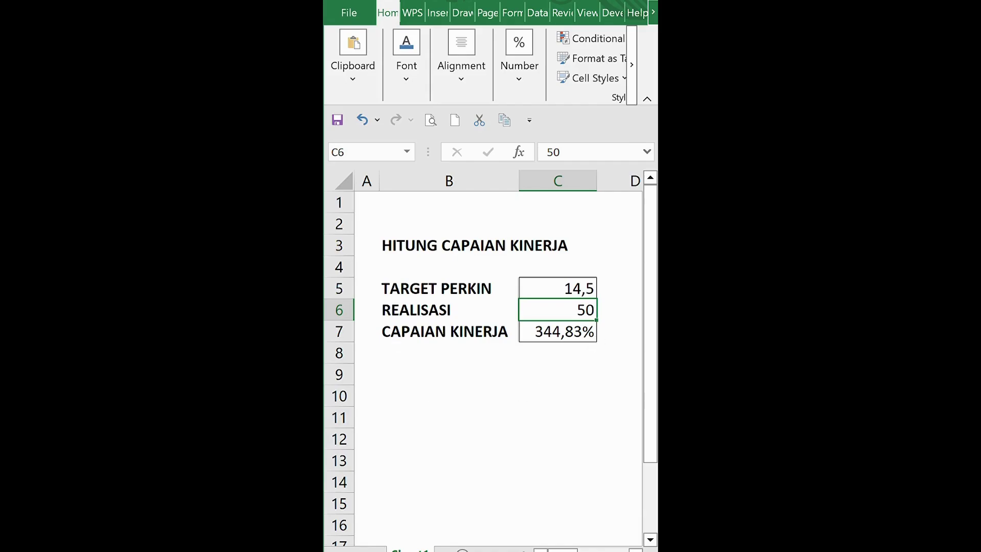
type("14,5")
key("Return")
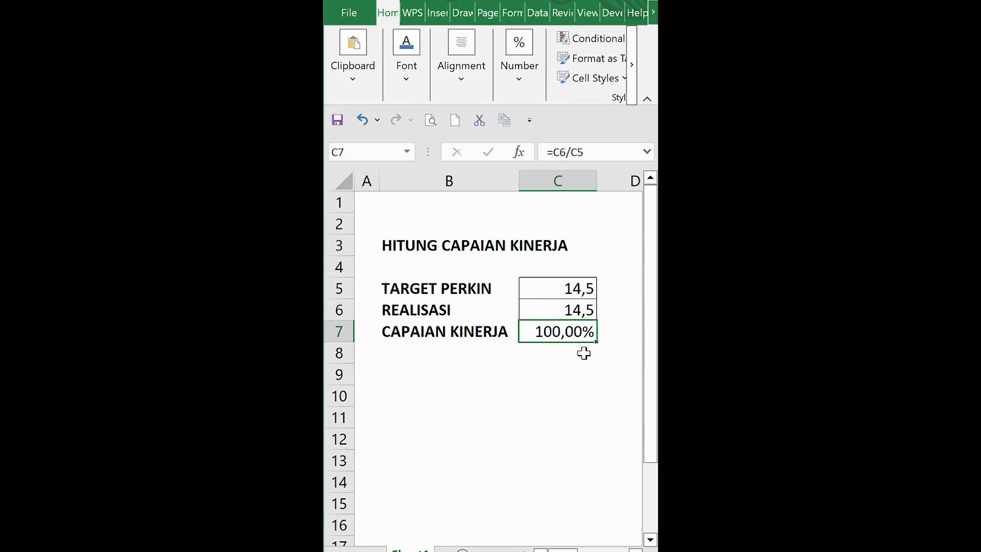
Change the Realisasi value in C6 to 10 to recalculate the performance achievement
left_click(566, 310)
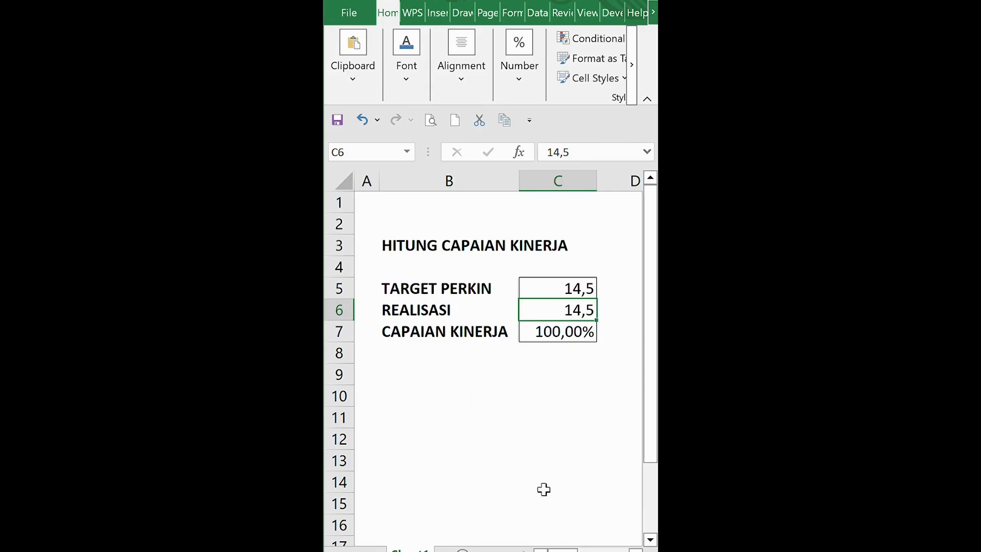
type("10")
key("Return")
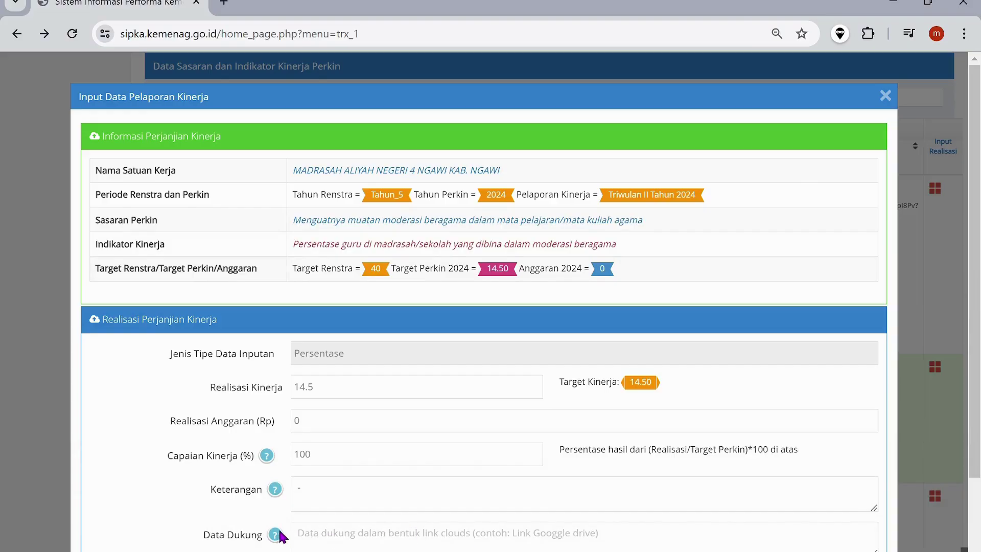
Replace the Keterangan placeholder with "Capaian kinerja hingga triwulan II" in the realisation form
left_click(331, 508)
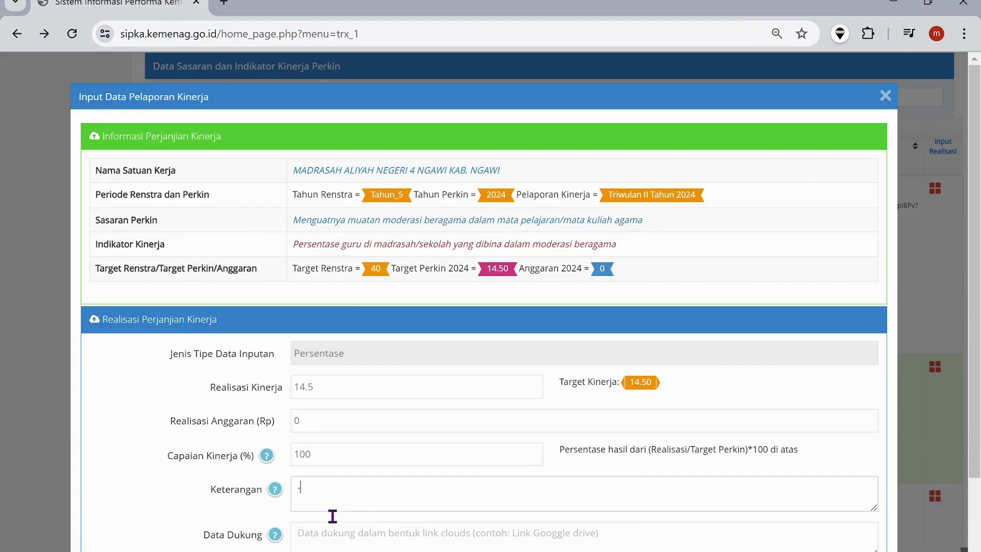
scroll(388, 513, "down", 2)
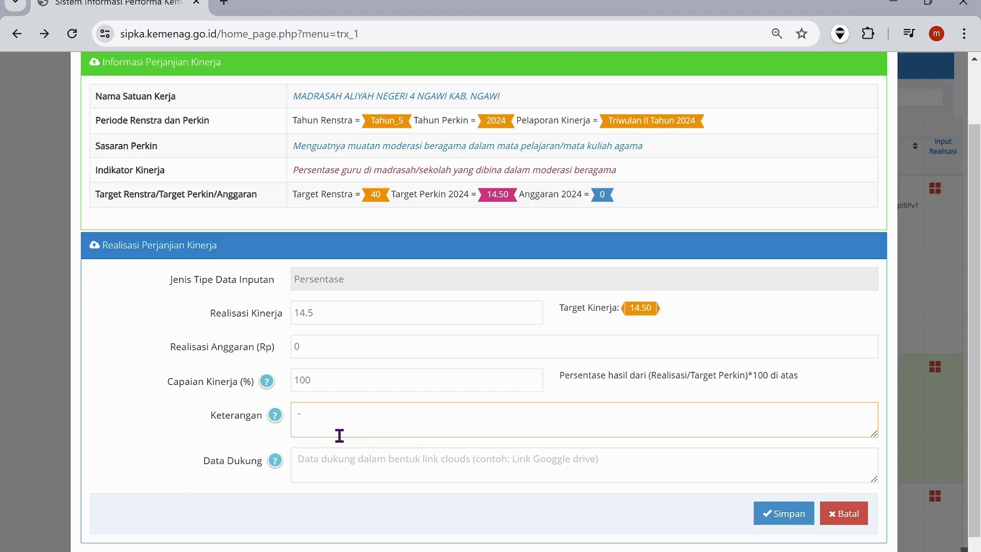
key("BackSpace")
type("r")
key("BackSpace")
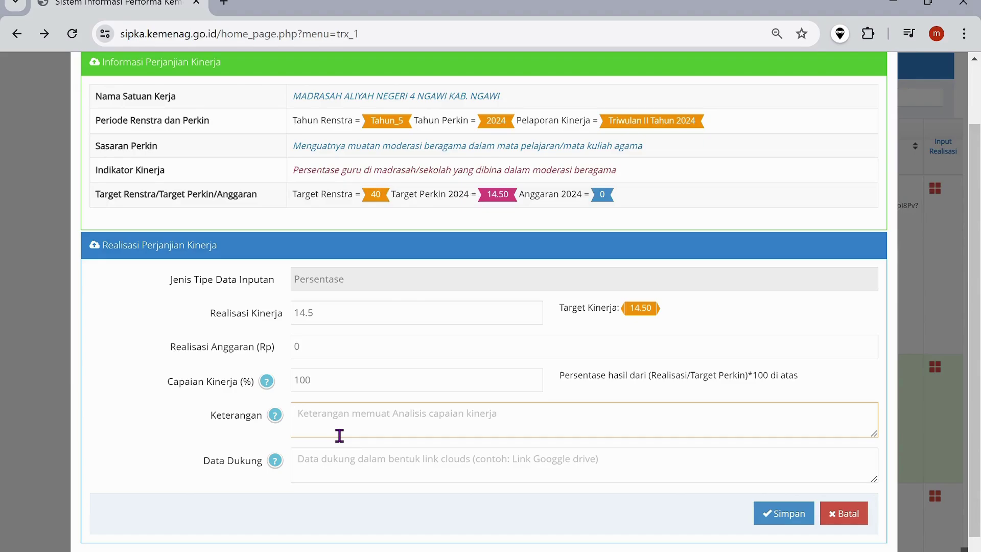
type("Capa")
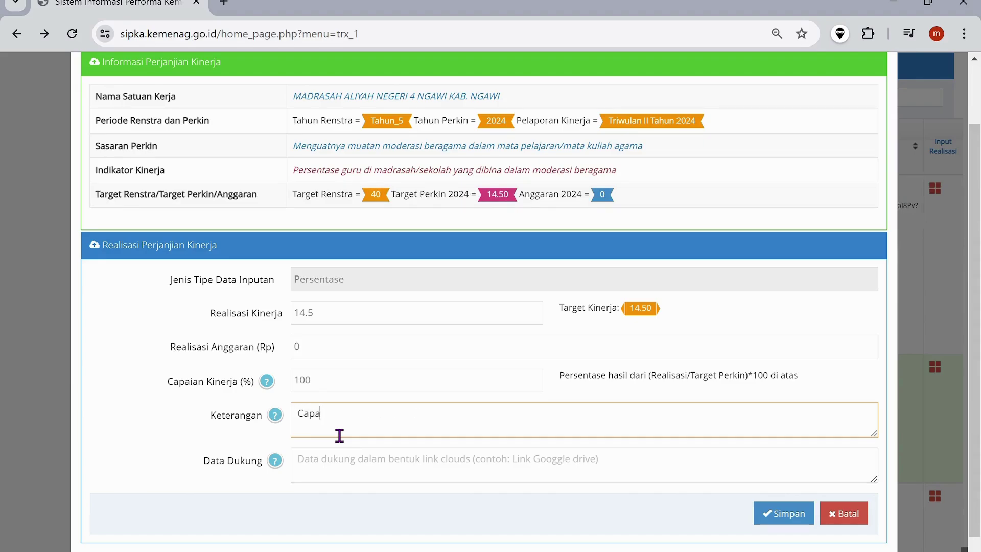
type("ian kinerja hingga triwulan II")
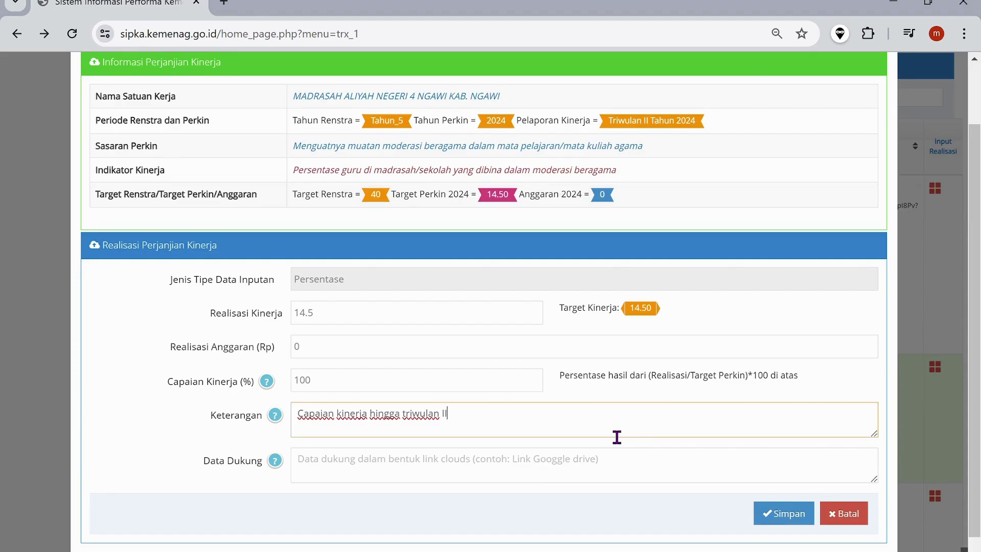
left_click(417, 520)
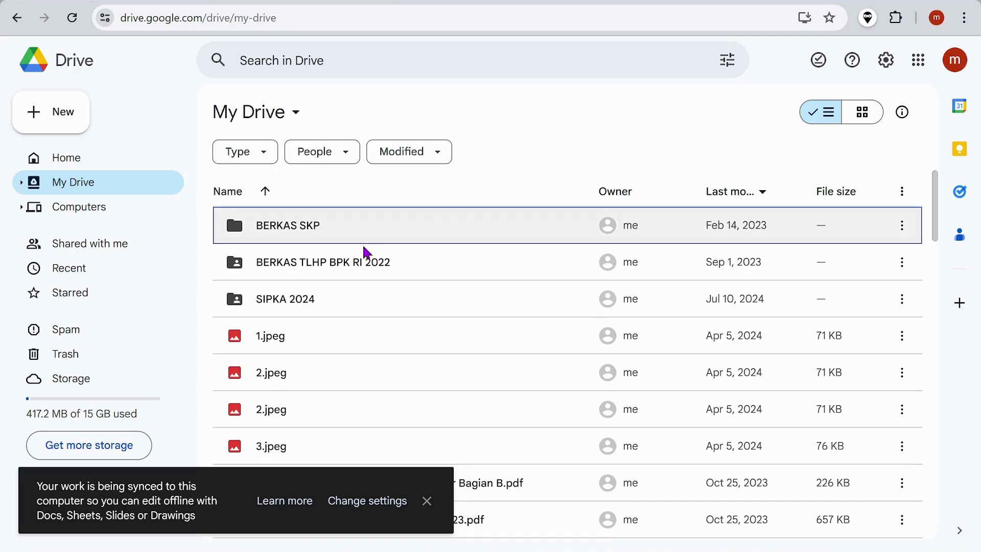
In Google Drive, open the sharing settings of the SIPKA 2024 folder and dismiss the offline sync notification
left_click(296, 308)
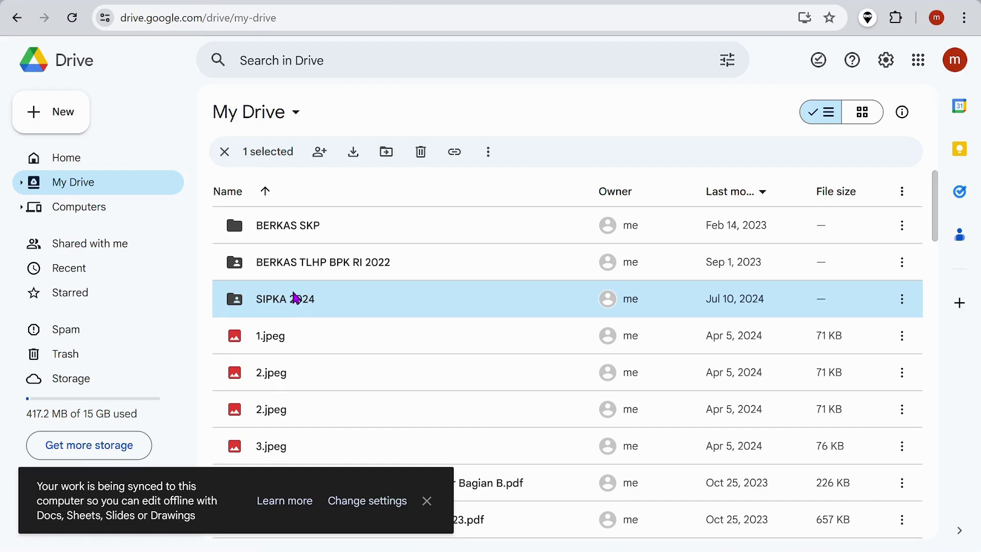
right_click(295, 304)
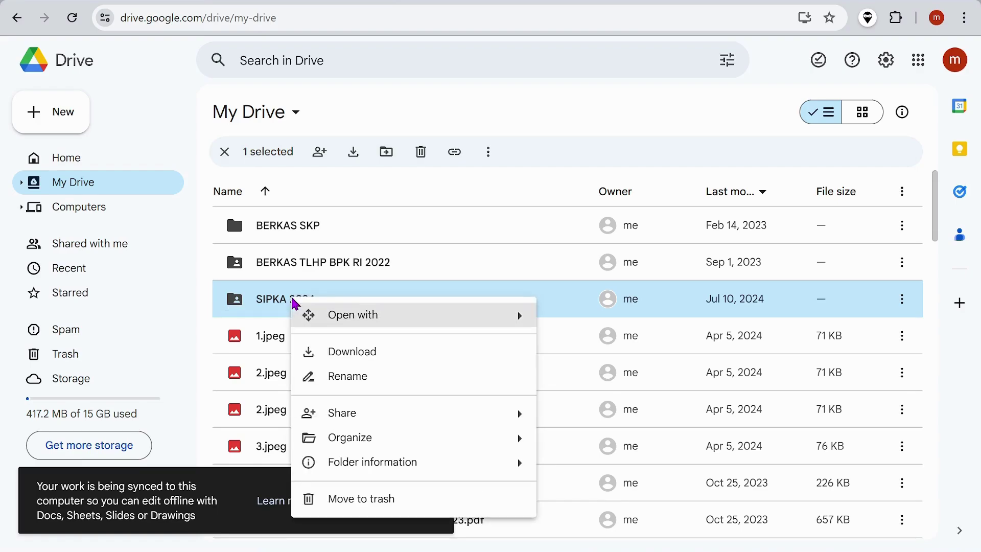
left_click(266, 299)
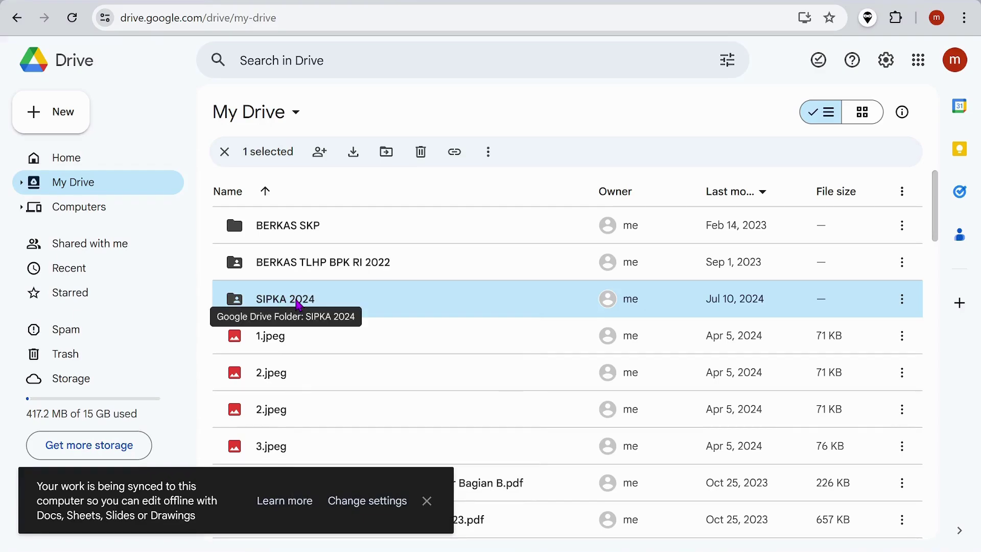
right_click(298, 302)
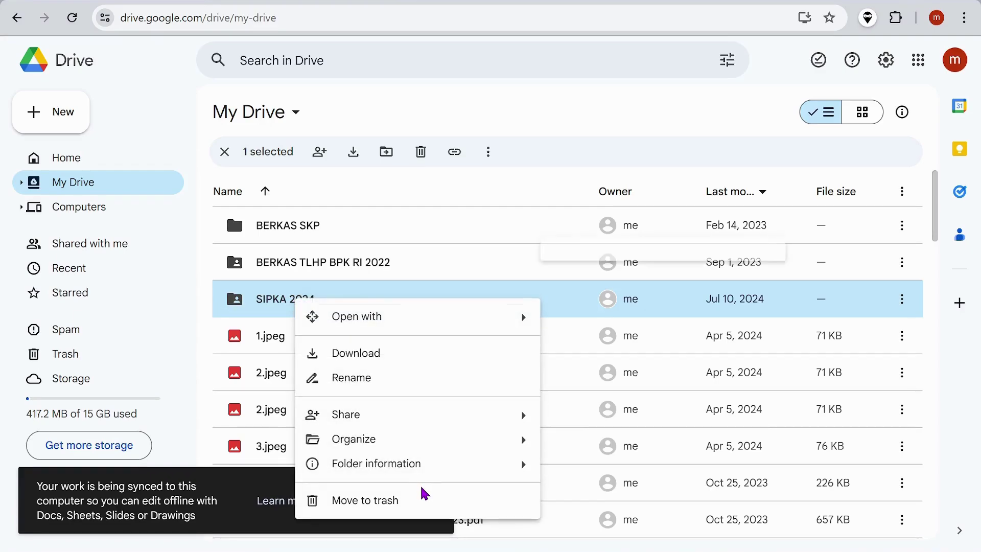
mouse_move(449, 425)
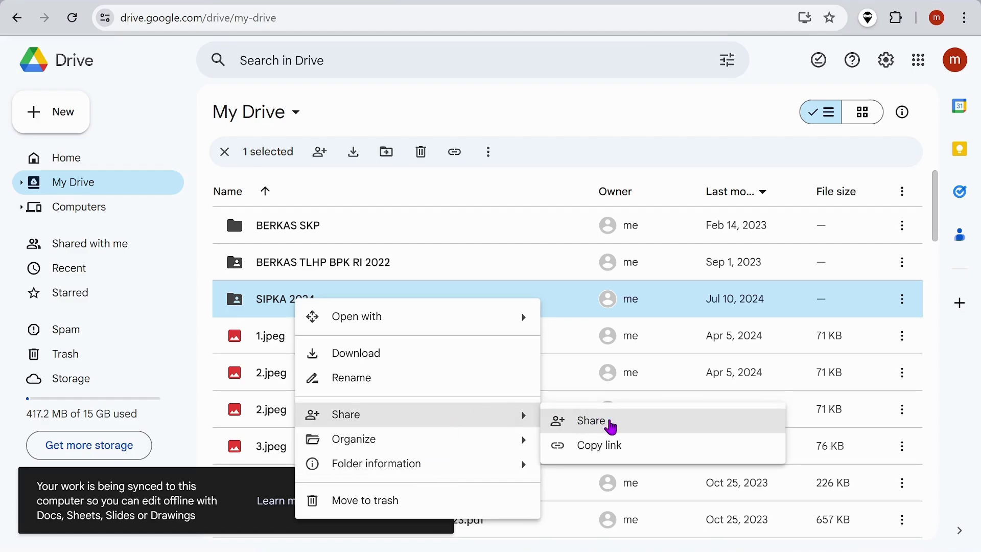
left_click(613, 425)
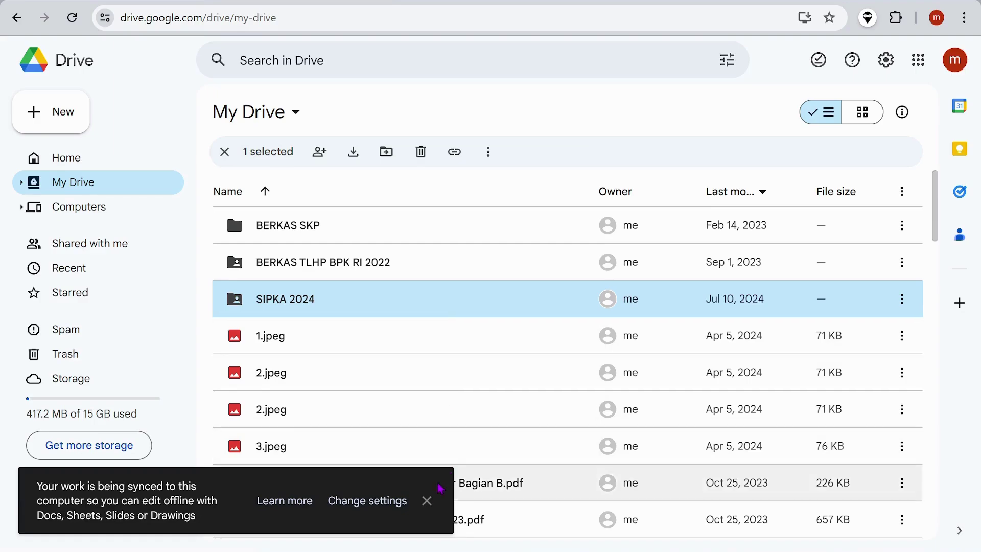
left_click(427, 501)
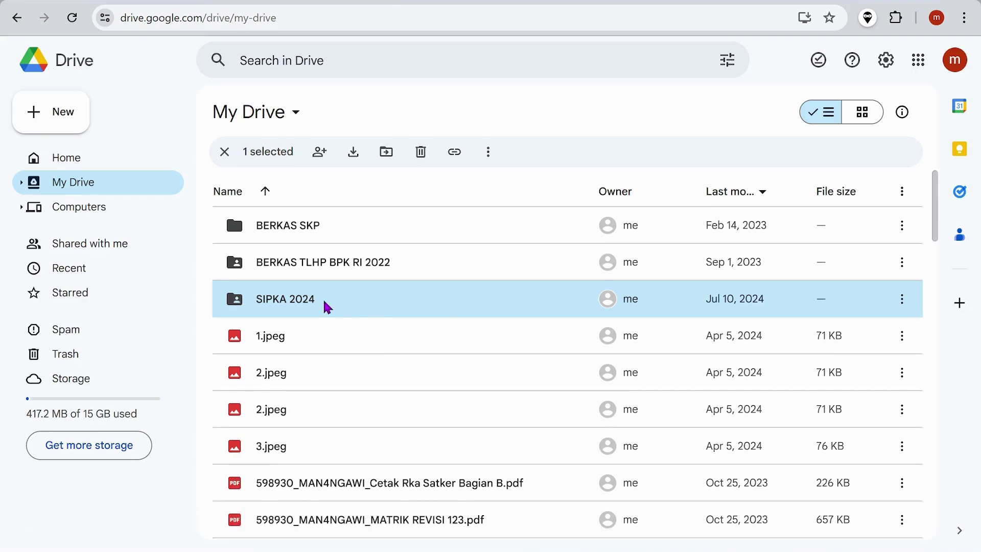
key(".")
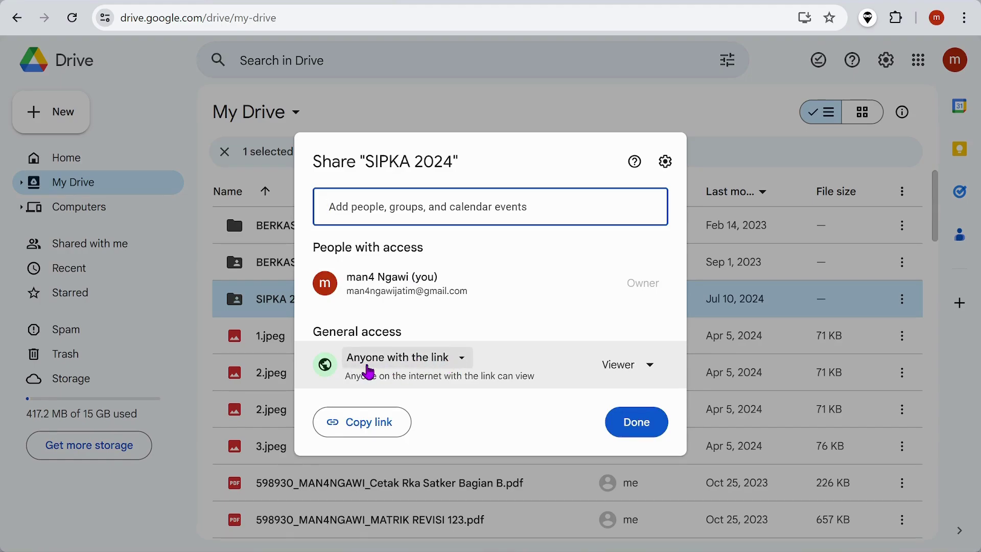
Set the SIPKA 2024 folder's general access to Anyone with the link, copy its link and finish sharing
left_click(458, 362)
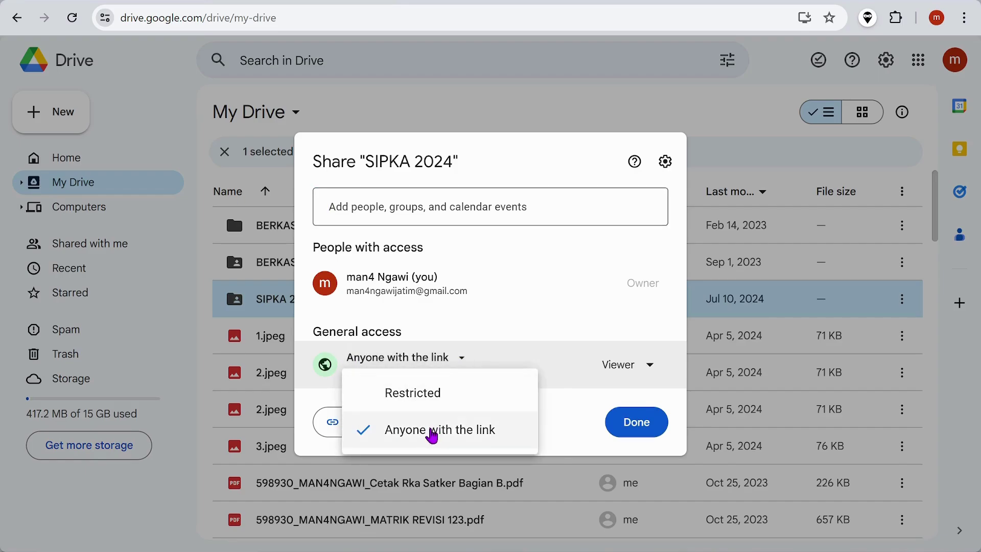
left_click(432, 434)
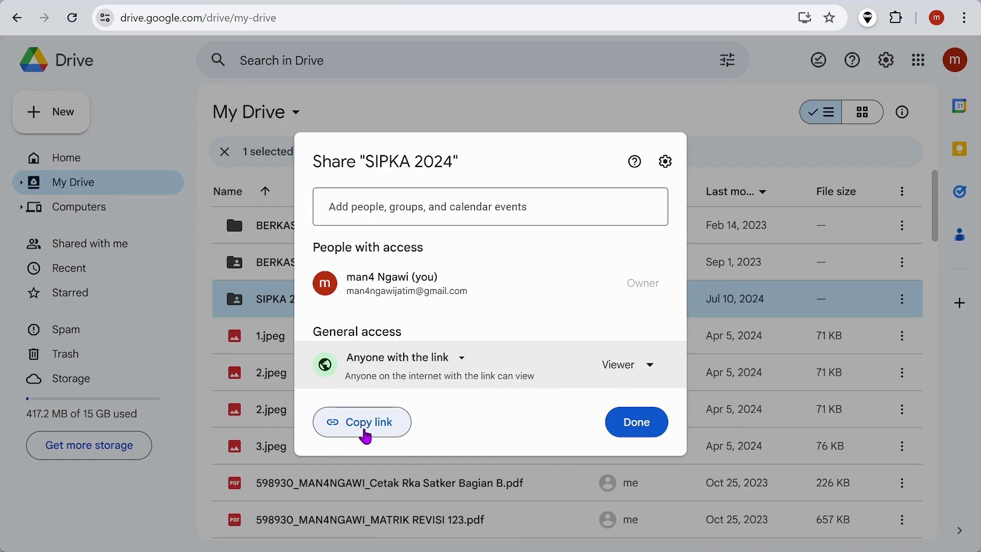
left_click(366, 436)
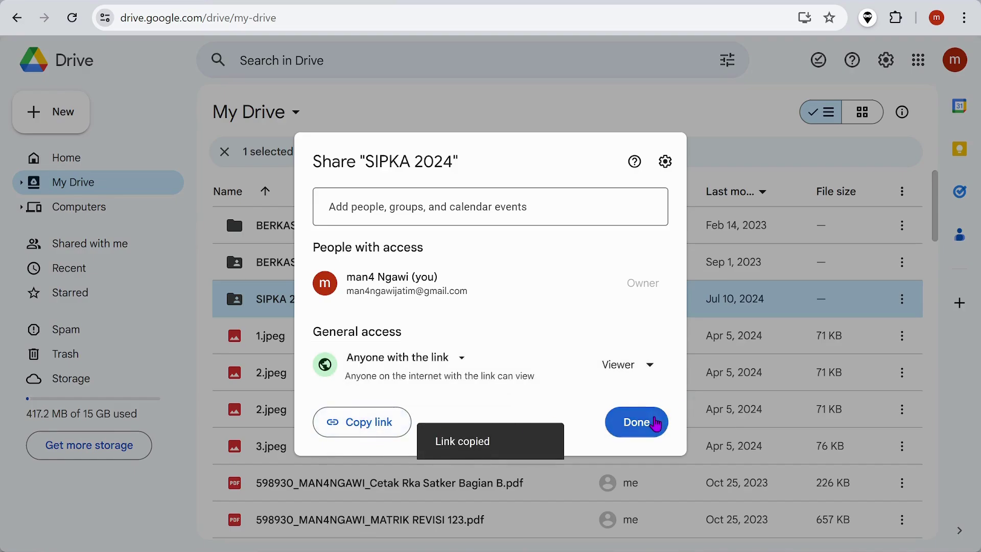
left_click(656, 423)
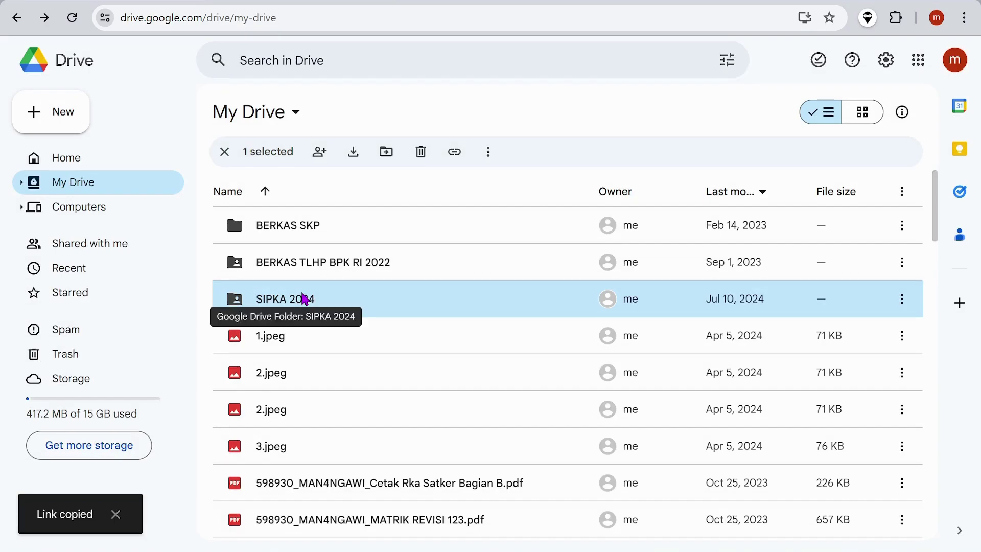
Copy the SIPKA 2024 folder's link directly from the file list without opening its sharing settings
right_click(303, 300)
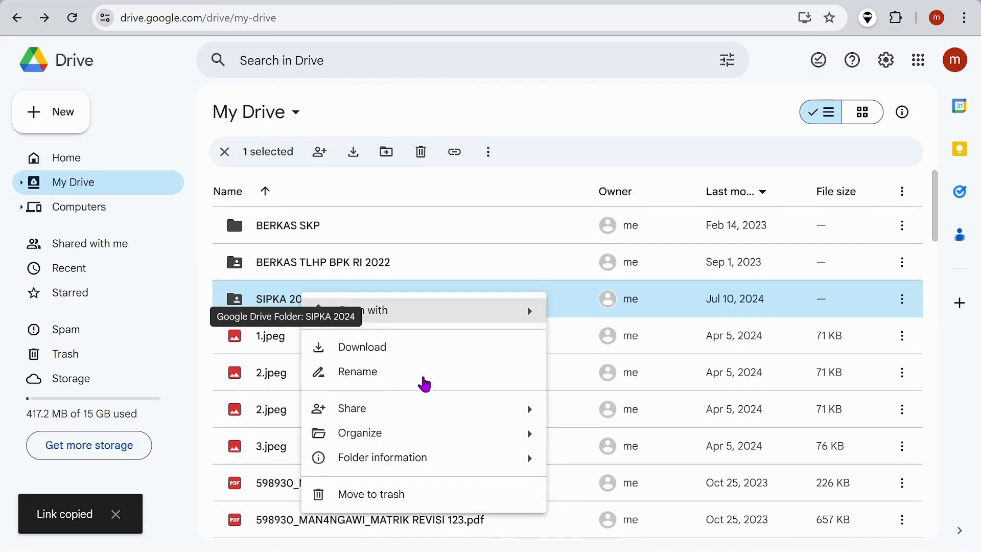
mouse_move(454, 412)
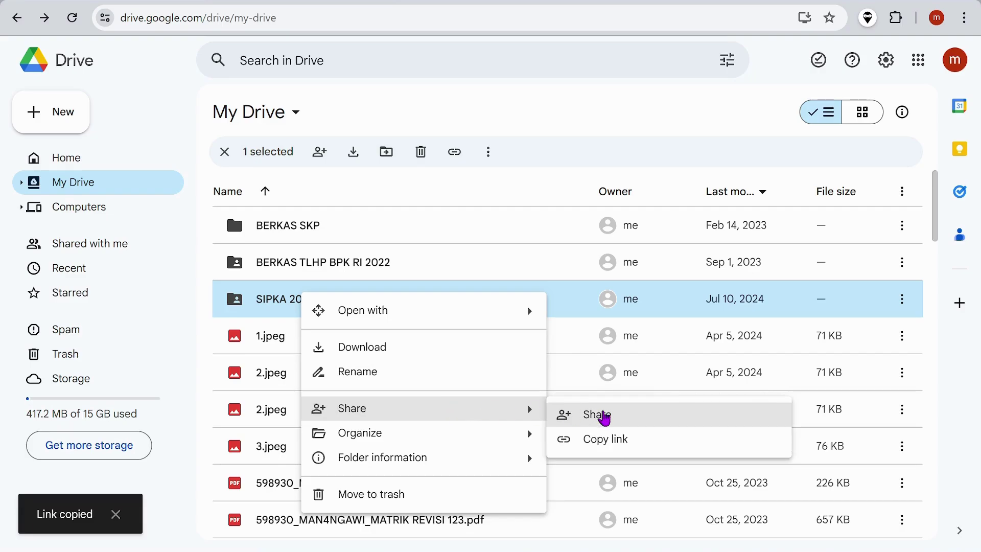
left_click(613, 444)
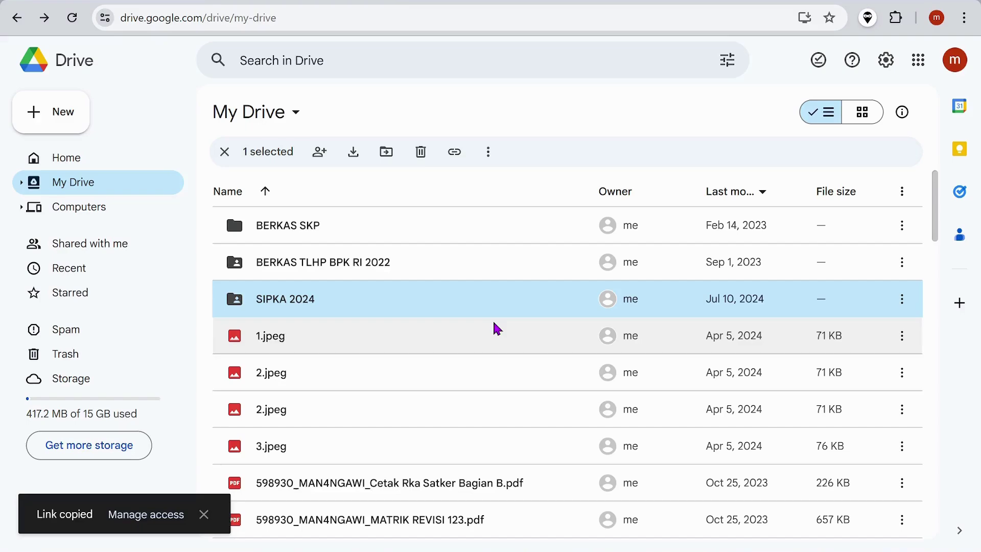
Open the SIPKA 2024 folder and copy the link of the 6-JUN24-Laporan Fa Detail (16 Segmen) (JUNI 2024) PDF
double_click(317, 299)
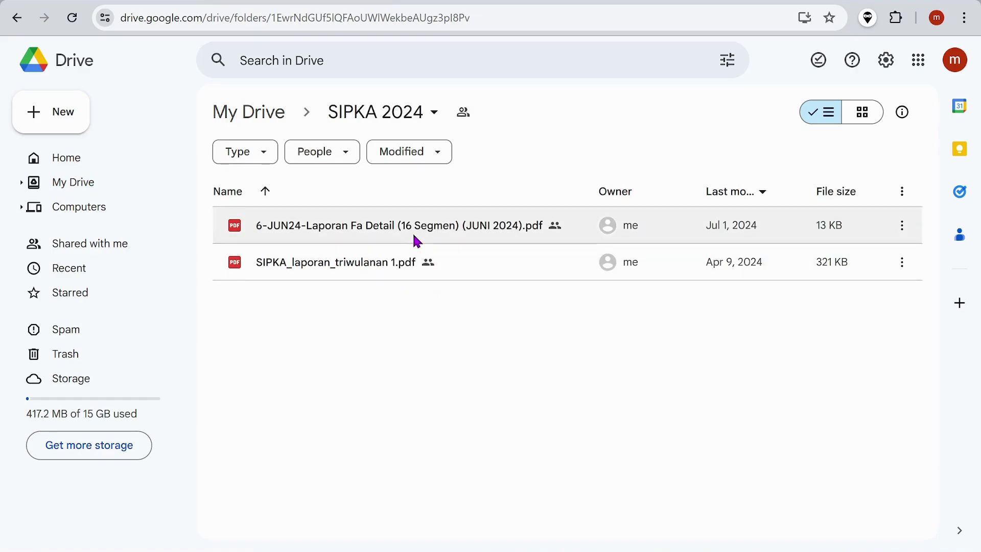
left_click(414, 235)
right_click(414, 236)
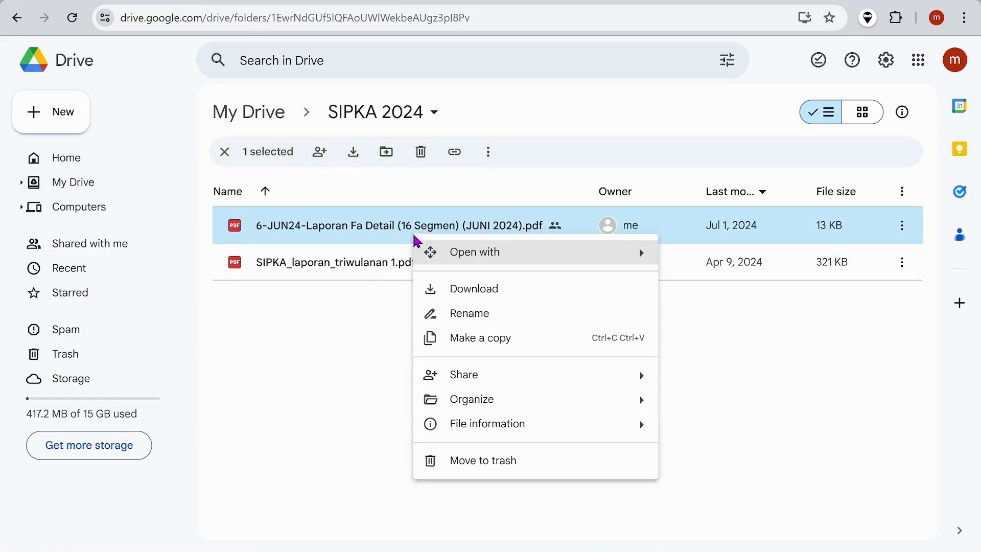
mouse_move(530, 377)
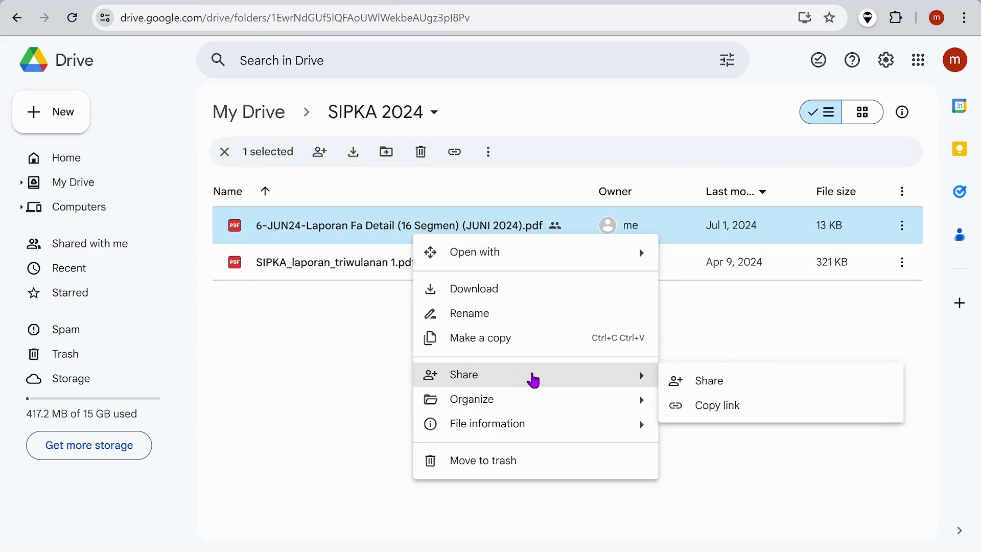
left_click(726, 407)
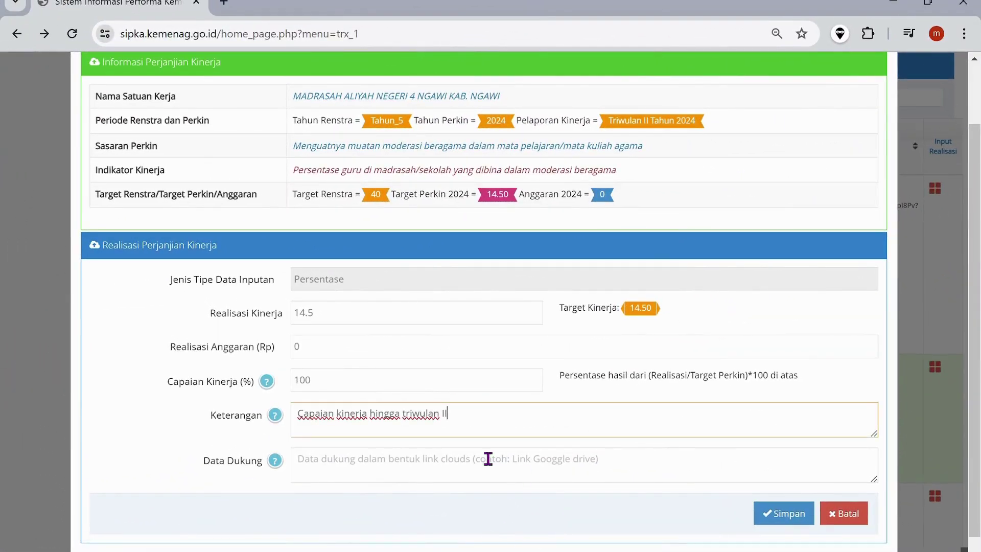
Paste the shared Drive folder link into Data Dukung in the SIPKA form and save the second indicator's realisation
left_click(419, 478)
key("ctrl+v")
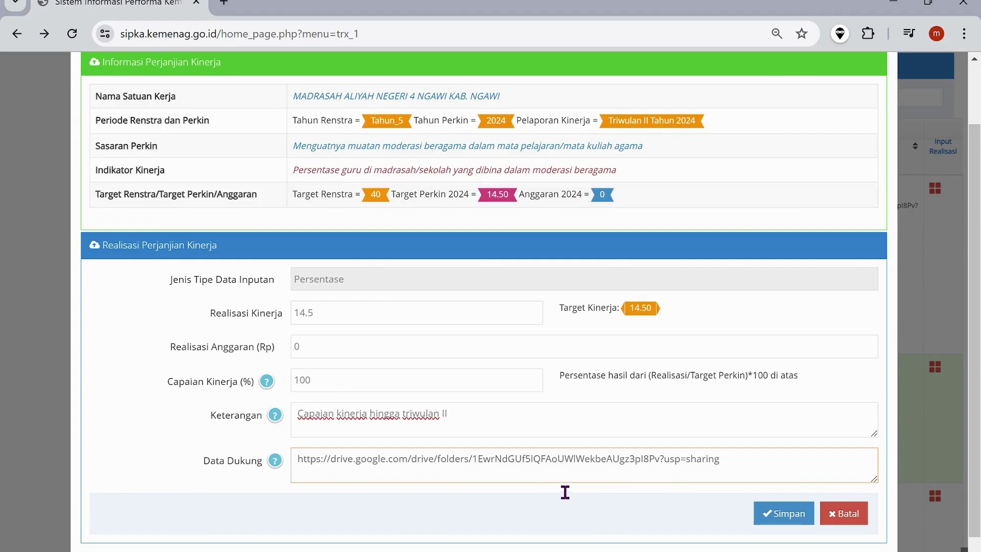
left_click(792, 513)
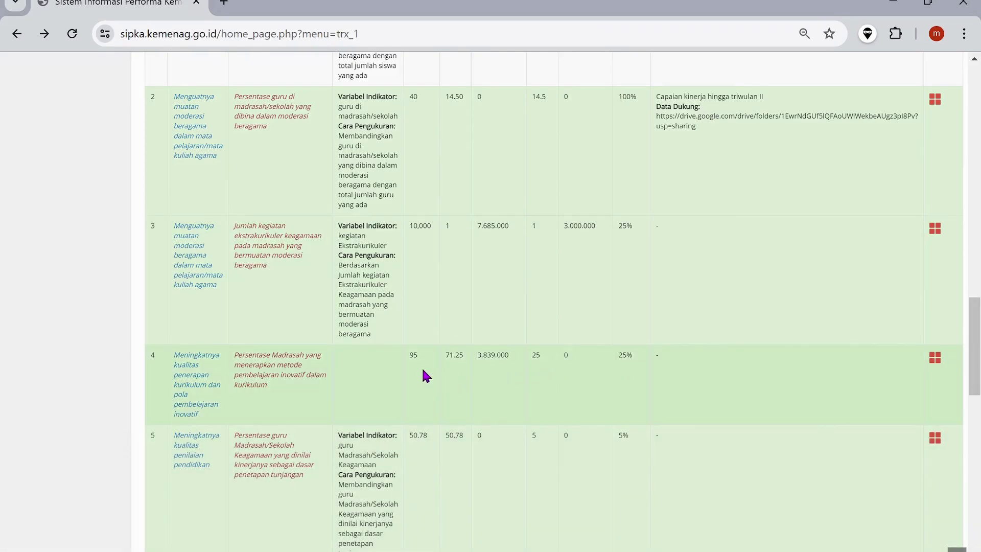
Open the realisation entry for the fourth indicator, on madrasahs applying innovative learning methods in the curriculum
scroll(418, 369, "up", 5)
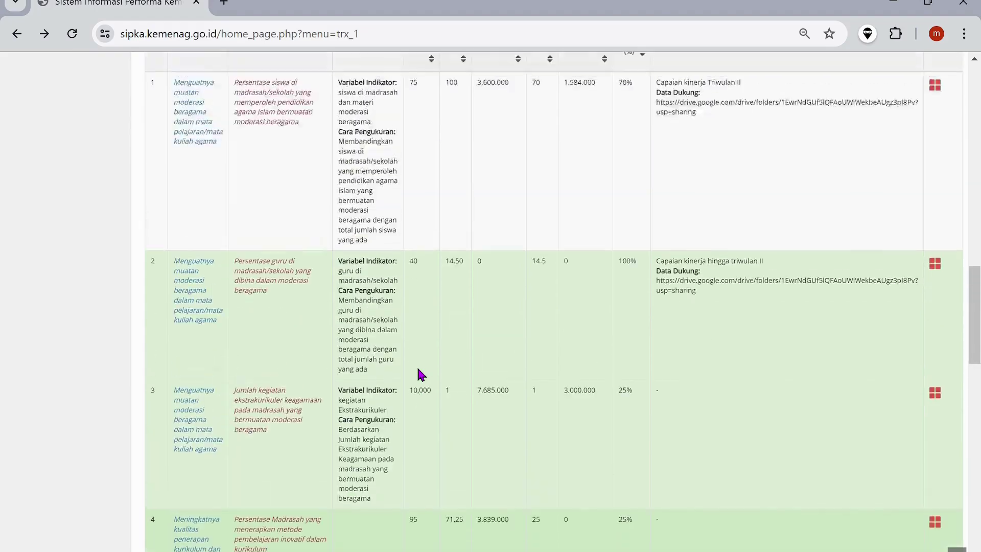
scroll(418, 369, "down", 3)
scroll(417, 366, "down", 3)
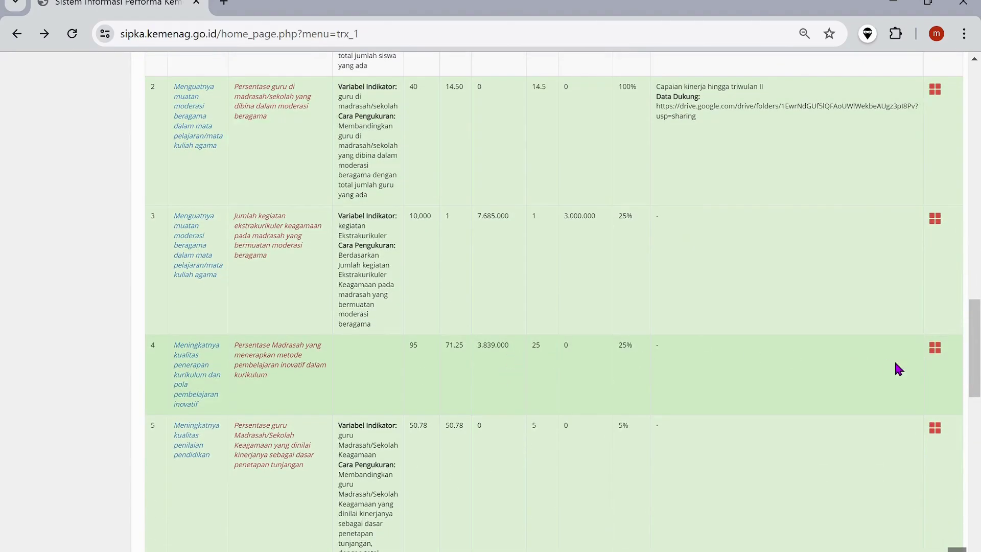
left_click(945, 357)
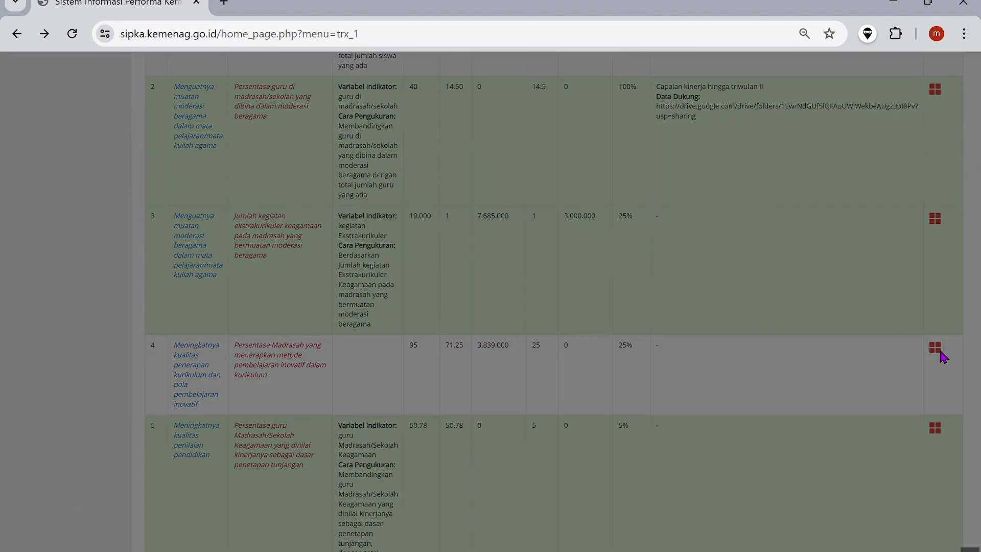
scroll(771, 273, "down", 2)
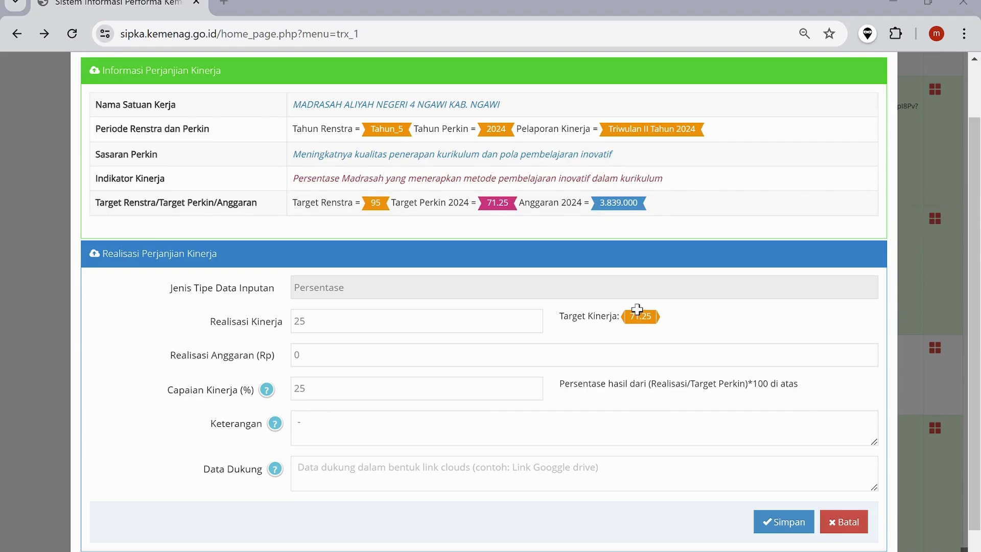
Check the June budget realisation in P9 of the REAL PERKIN 2024 sheet in Excel and return to the SIPKA form
left_click(401, 548)
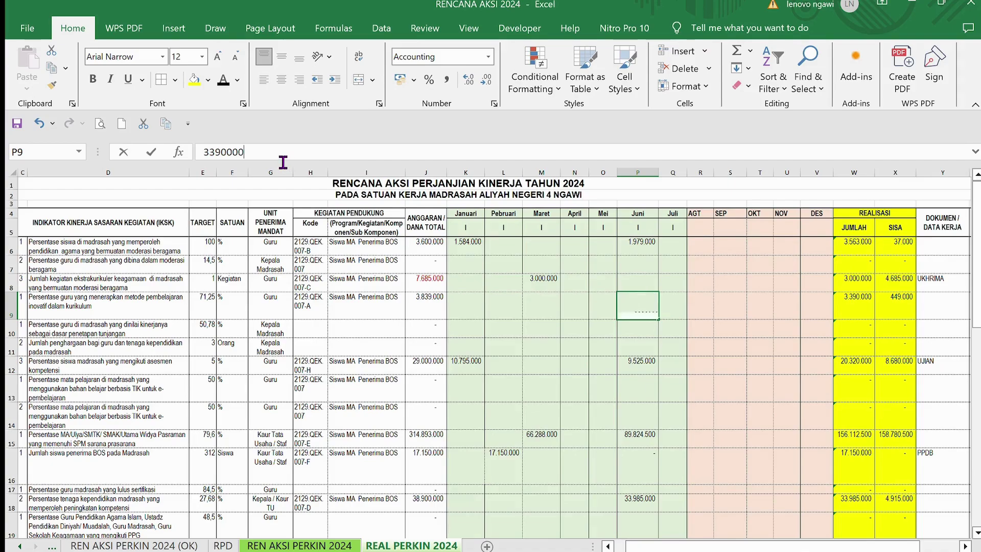
left_click(213, 150)
key("Escape")
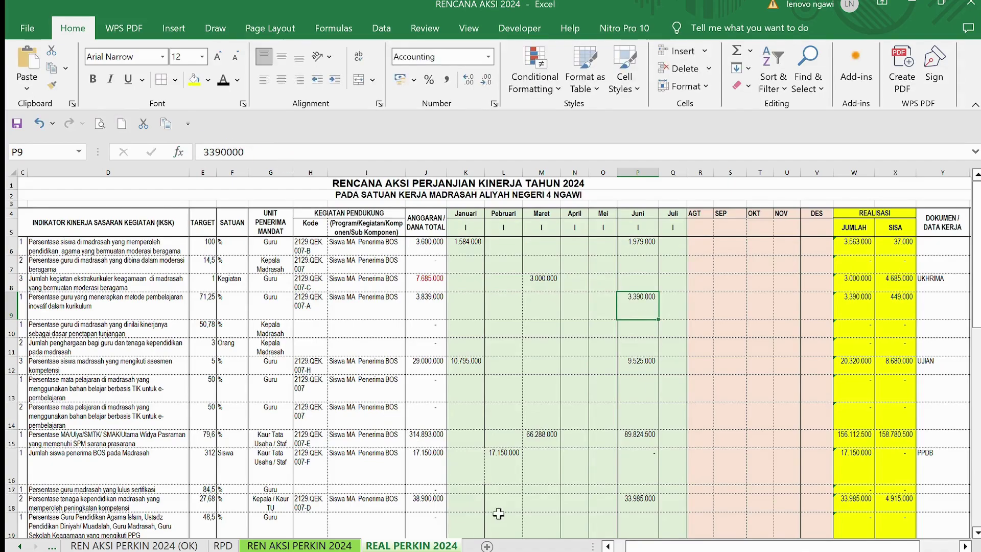
key("alt+Tab")
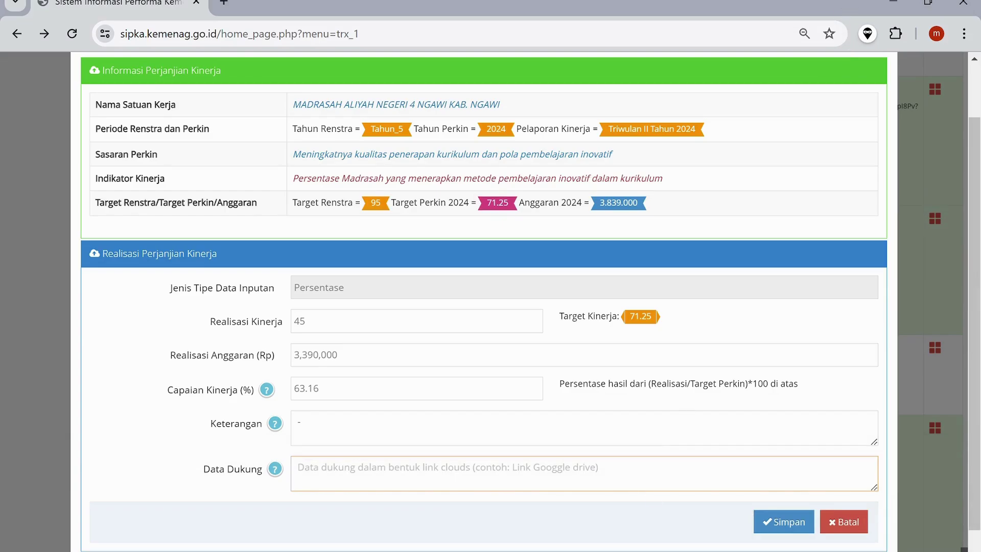
Replace the fourth indicator's Keterangan placeholder with "Capaian kinerja hingga triwulan II"
left_click(344, 438)
key("BackSpace")
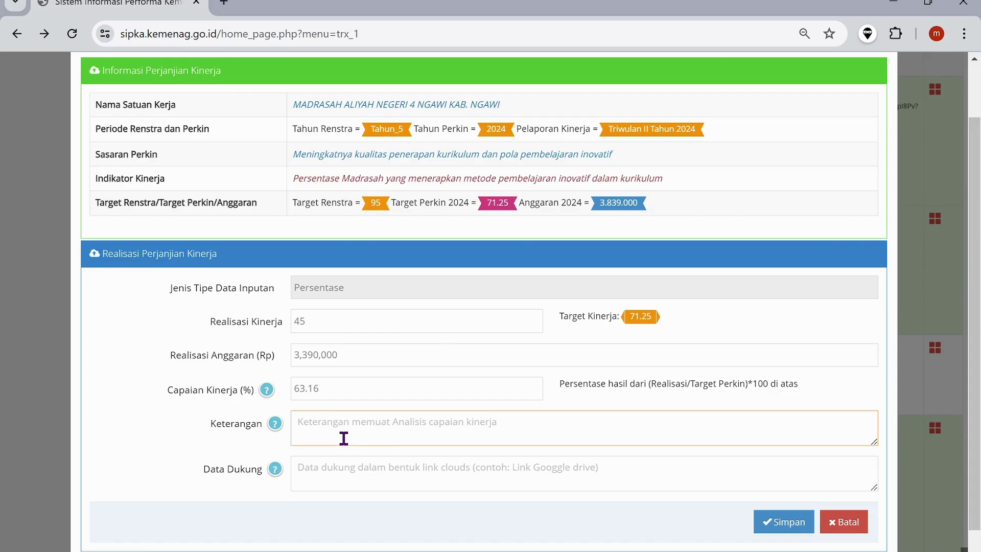
type("cAP")
key("BackSpace")
key("BackSpace")
type("Capaia")
key("BackSpace")
type("n kinerja hingga t")
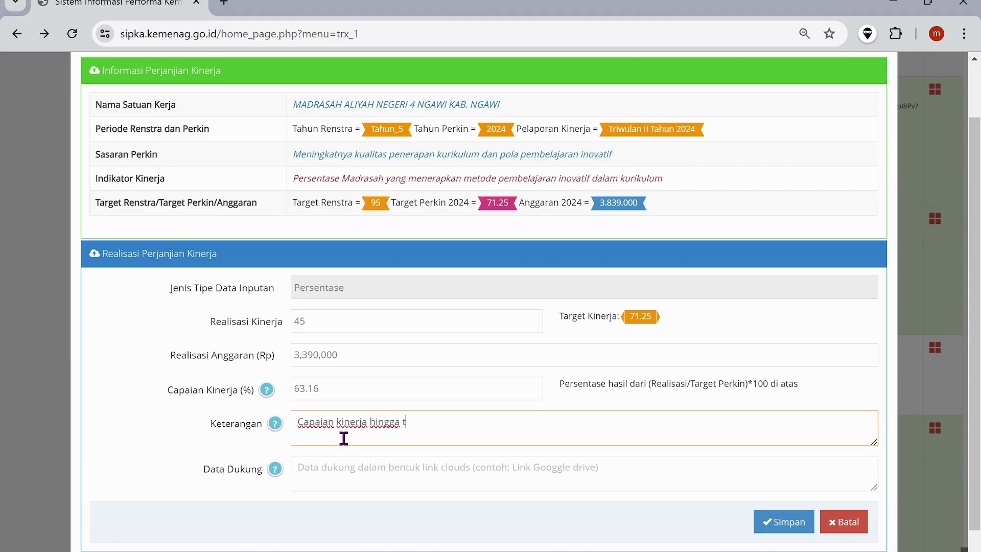
type("riwulan II")
Paste the Drive folder link into Data Dukung and save the fourth indicator's realisation
left_click(414, 489)
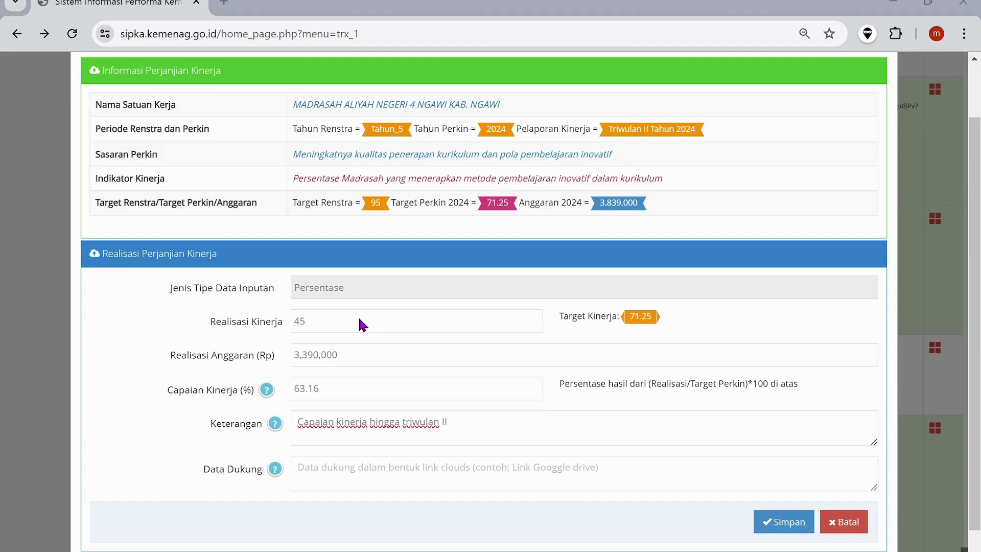
left_click(661, 466)
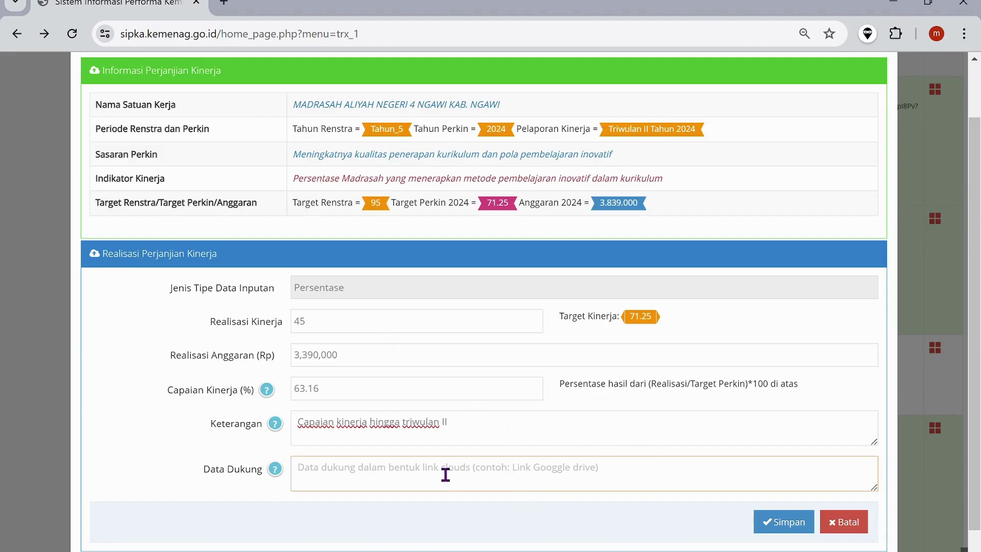
key("ctrl+v")
left_click(796, 525)
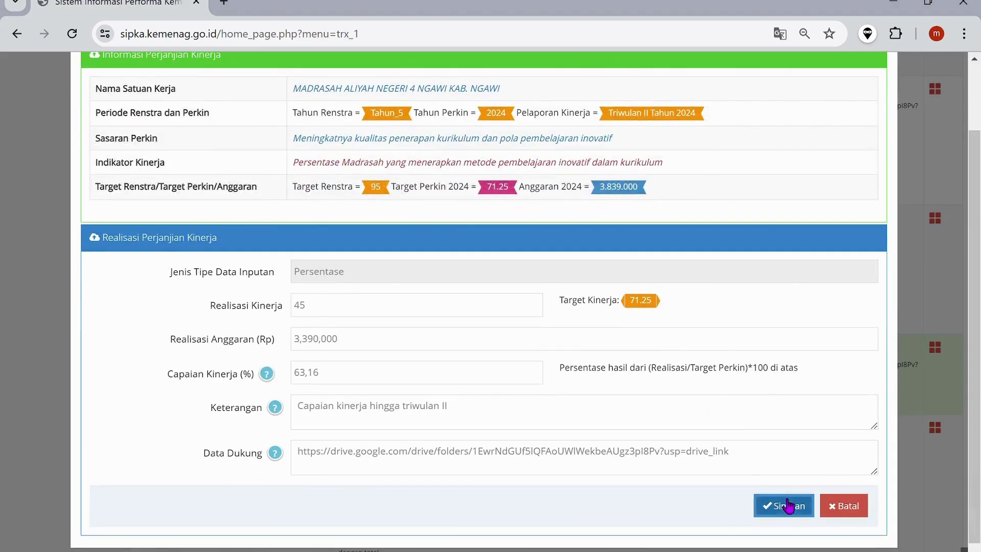
left_click(792, 511)
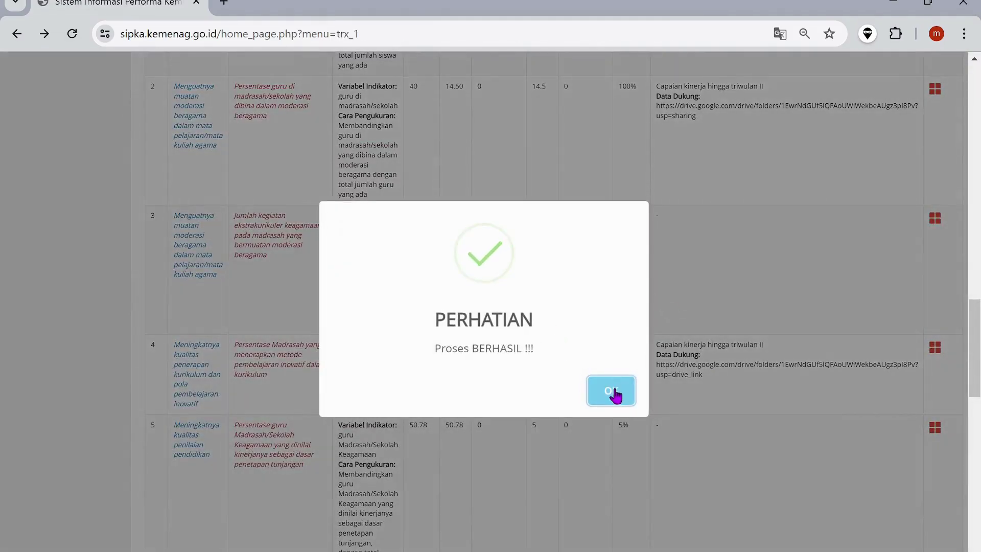
left_click(616, 397)
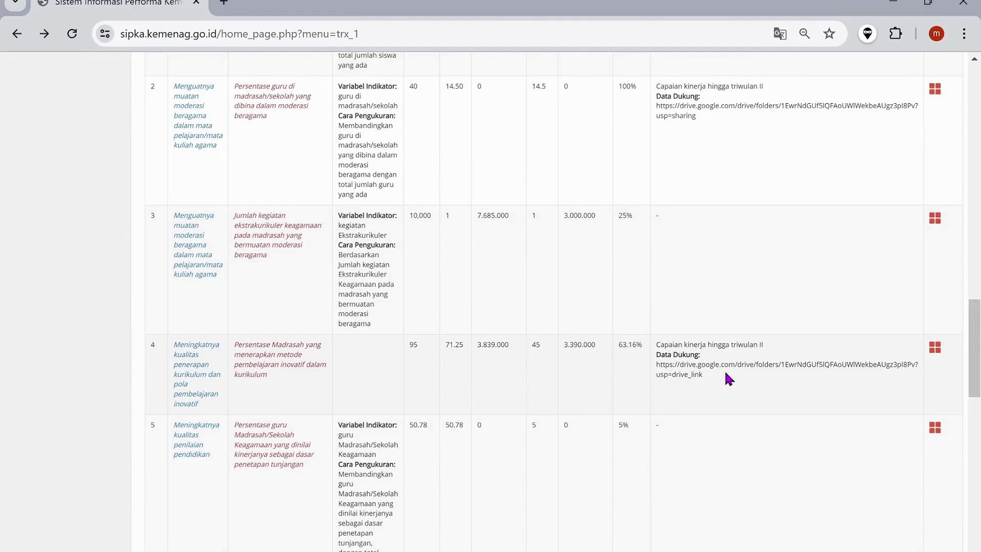
Review the realisation, Keterangan and Data Dukung entries of the first ten indicators, along with the performance and budget summary
scroll(731, 379, "down", 10)
scroll(643, 276, "up", 4)
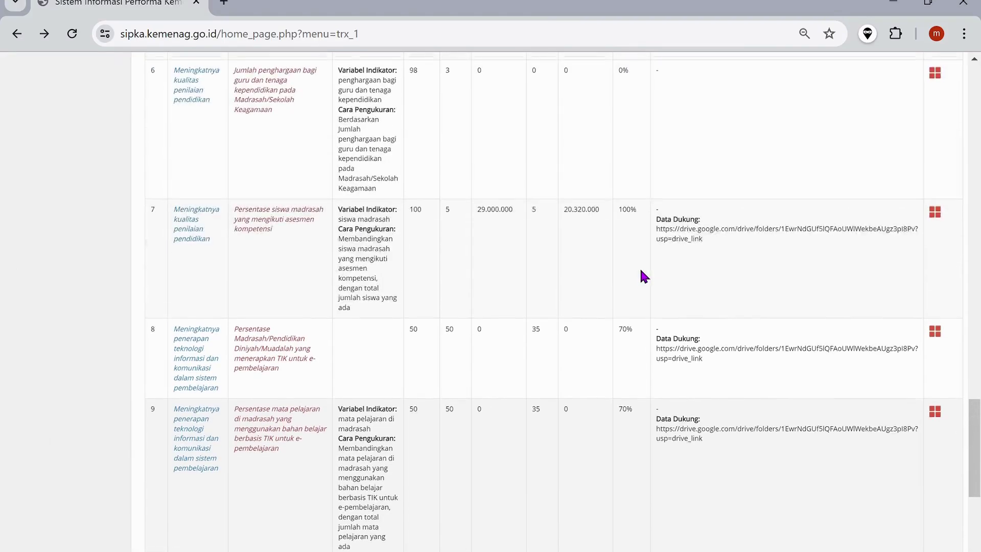
scroll(641, 271, "up", 6)
scroll(642, 271, "down", 6)
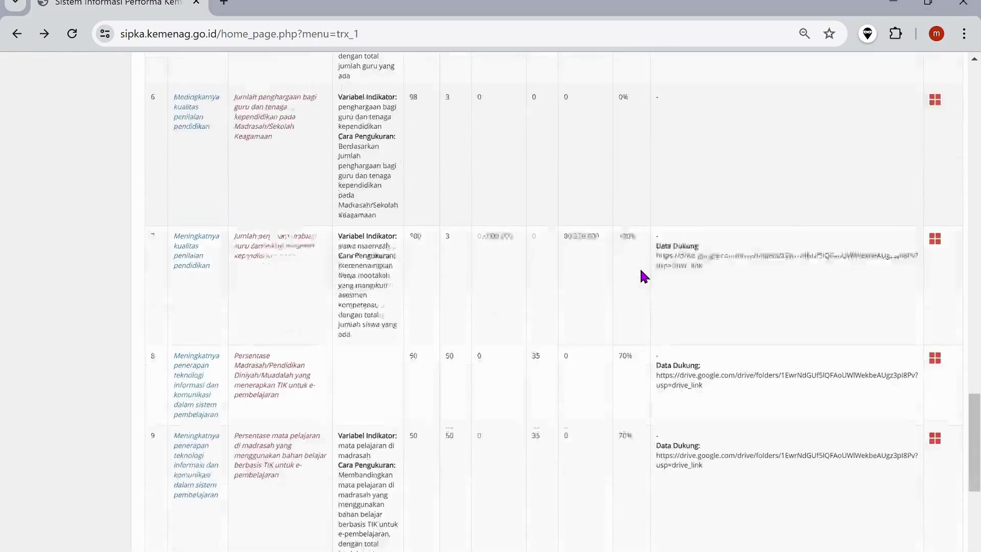
scroll(641, 274, "down", 5)
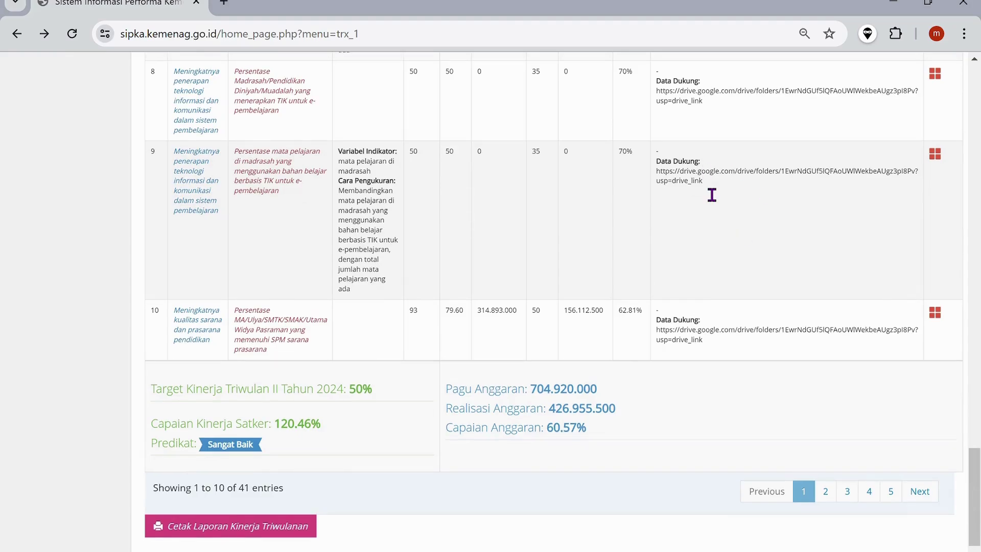
scroll(712, 195, "up", 1)
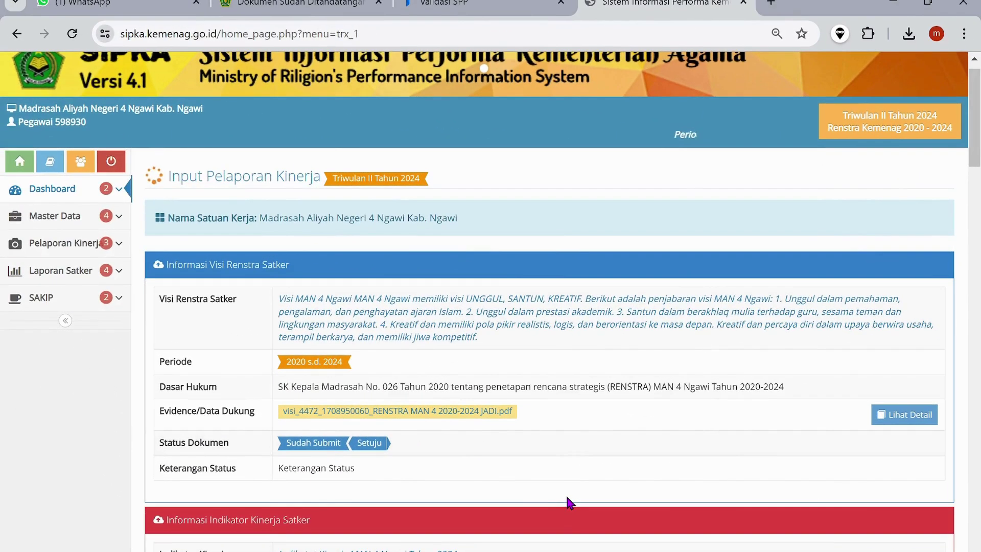
scroll(570, 503, "down", 20)
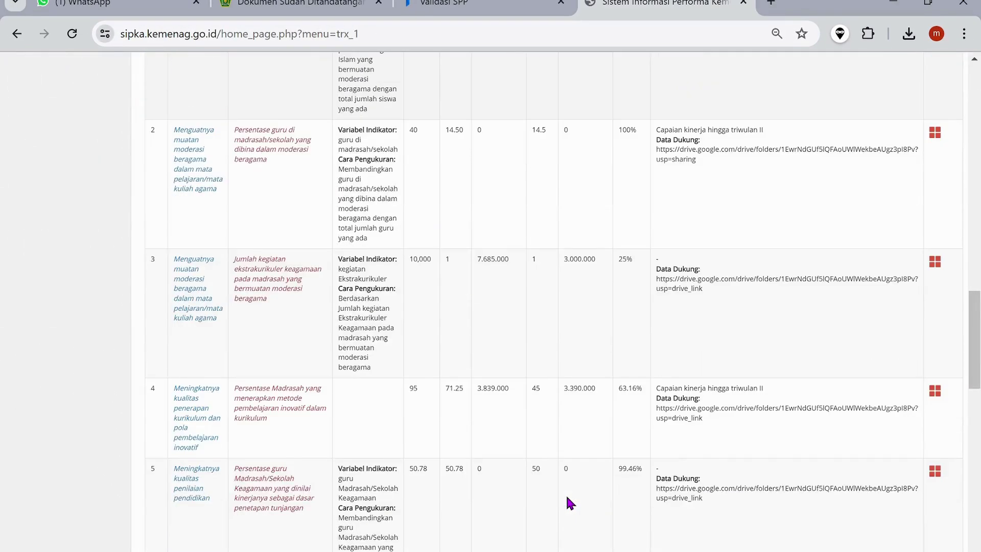
scroll(778, 440, "down", 15)
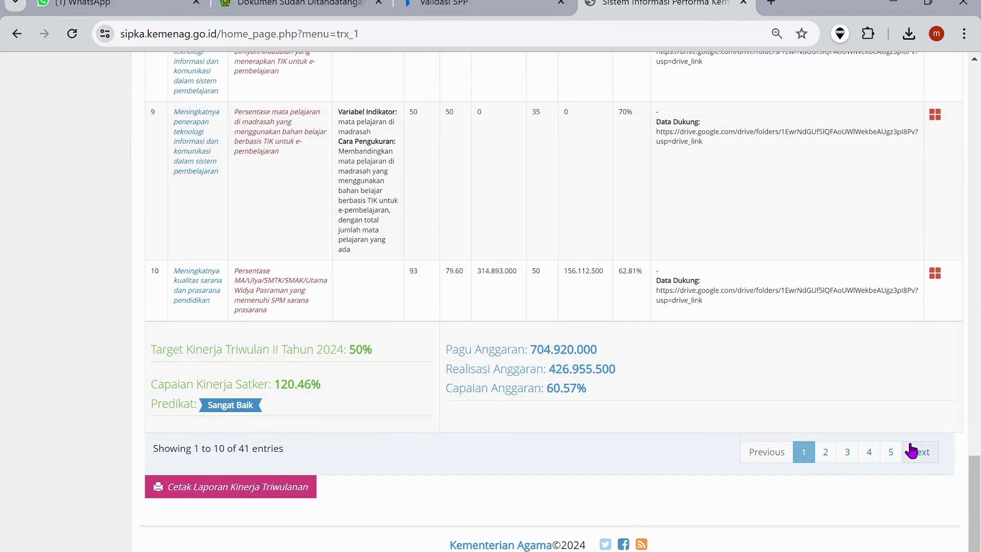
Check the entries of indicators 31 to 40 and generate the quarterly performance report document with print date 11-07-2024
left_click(892, 453)
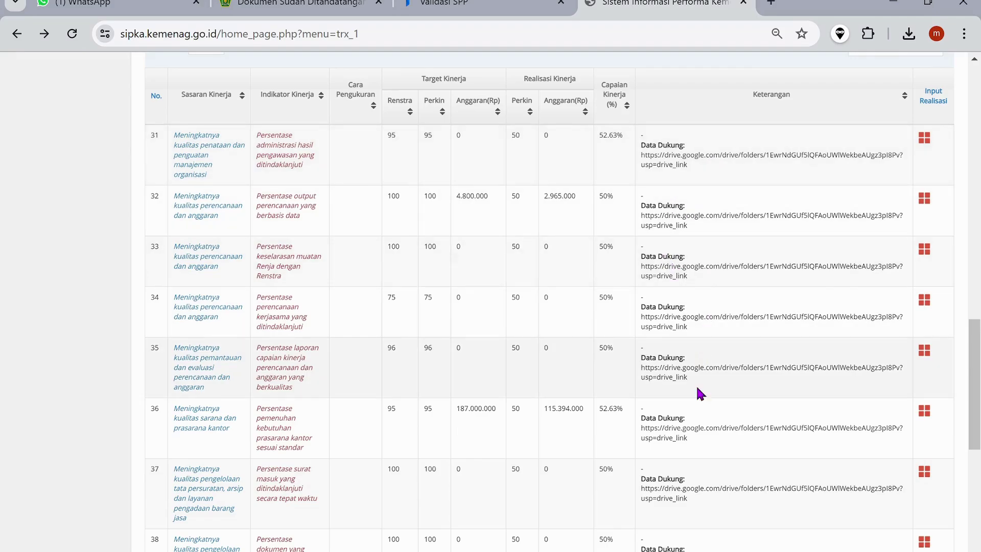
scroll(723, 503, "down", 3)
scroll(723, 503, "down", 1)
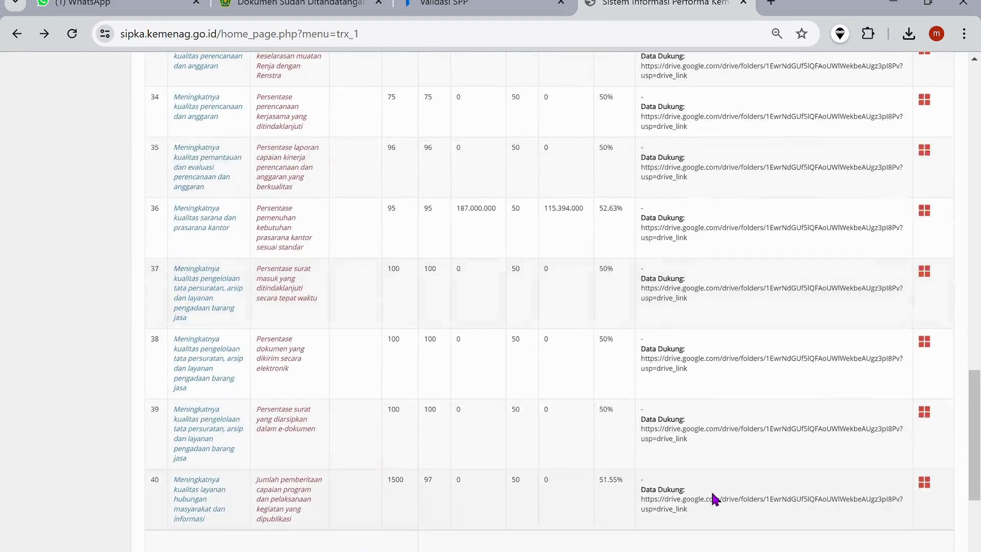
scroll(740, 443, "down", 4)
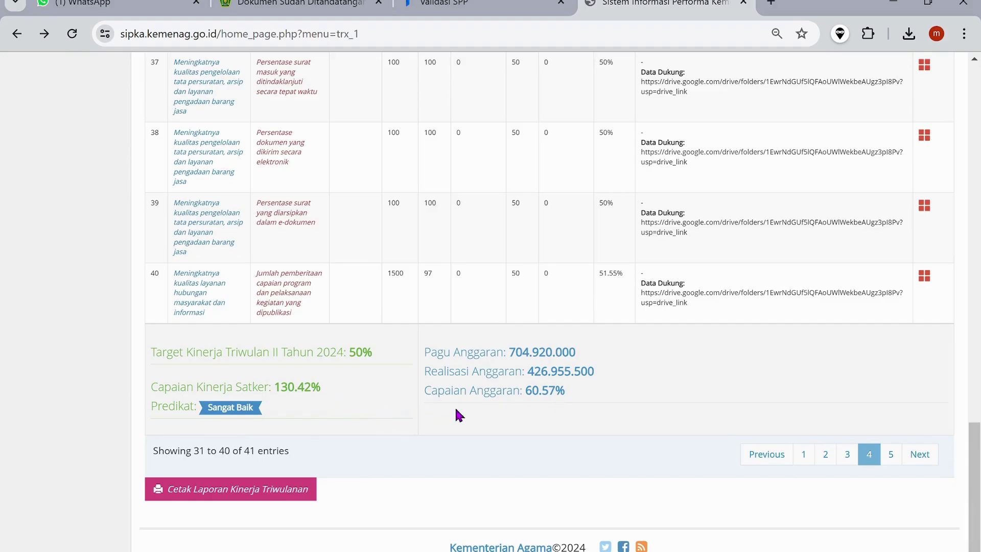
left_click(250, 500)
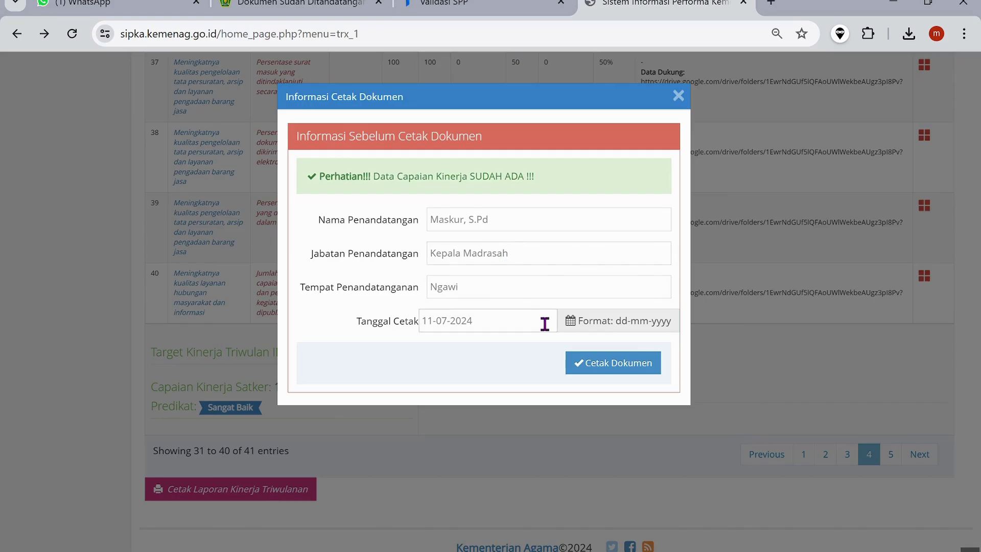
left_click(614, 371)
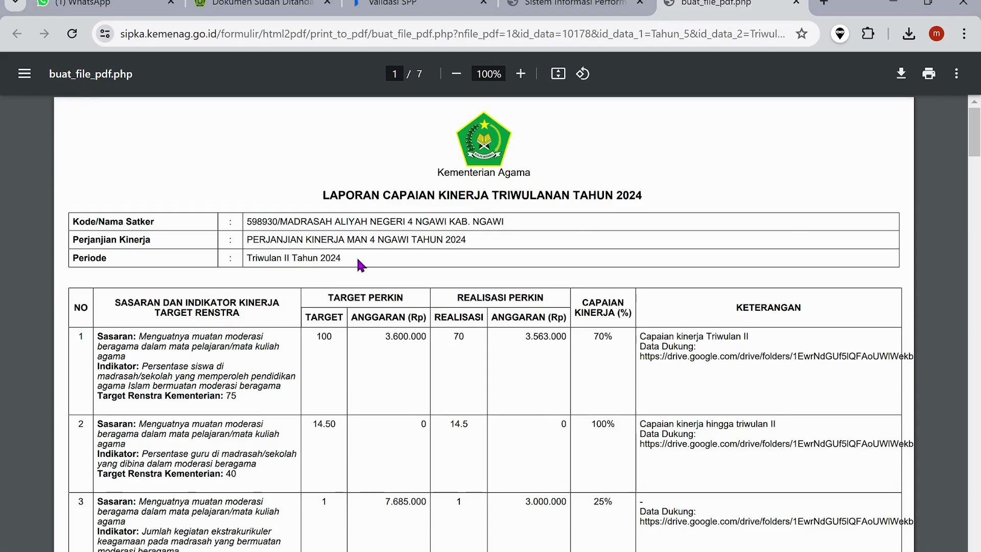
Read through the generated Triwulan II 2024 performance report, from the indicator tables to the totals and signature block
scroll(624, 339, "down", 1)
scroll(623, 339, "down", 2)
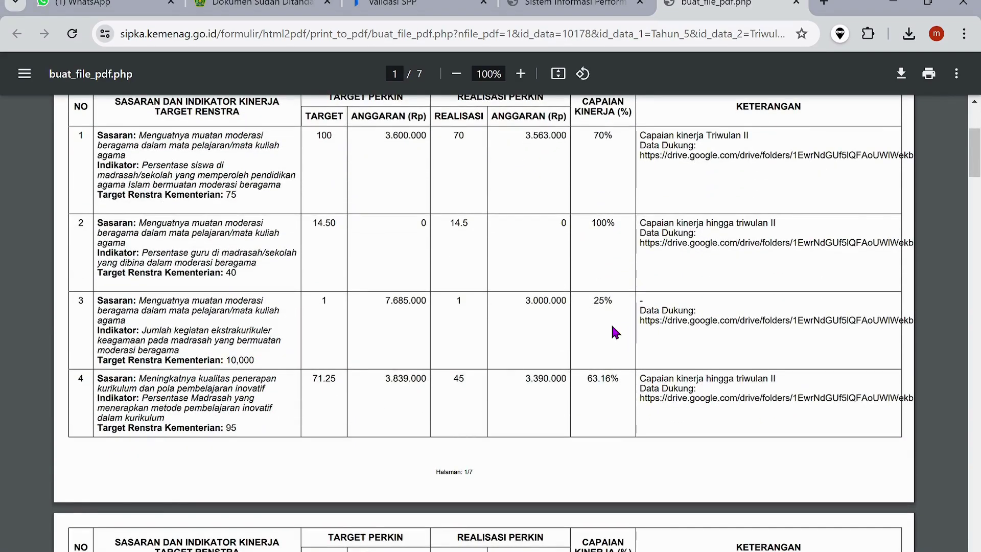
scroll(614, 332, "down", 7)
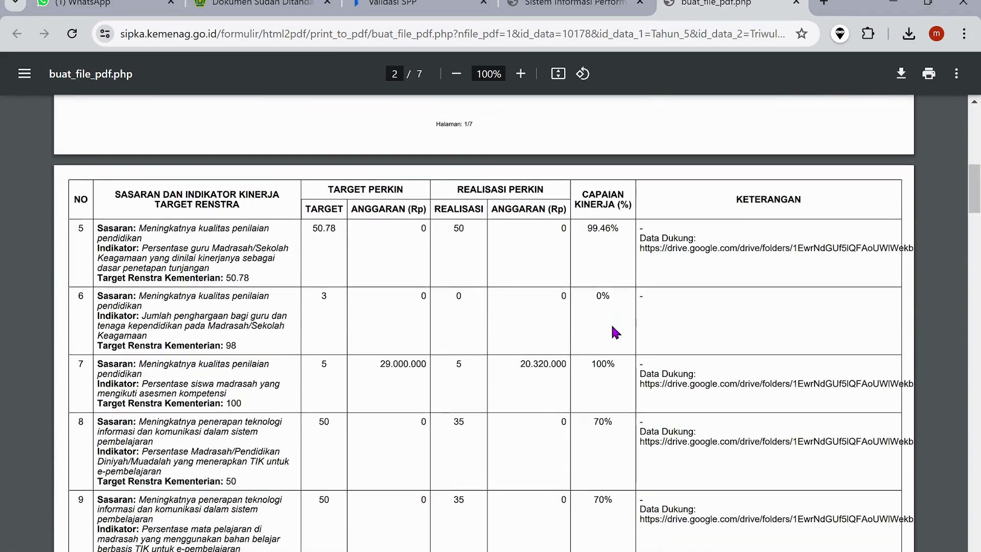
scroll(614, 331, "up", 2)
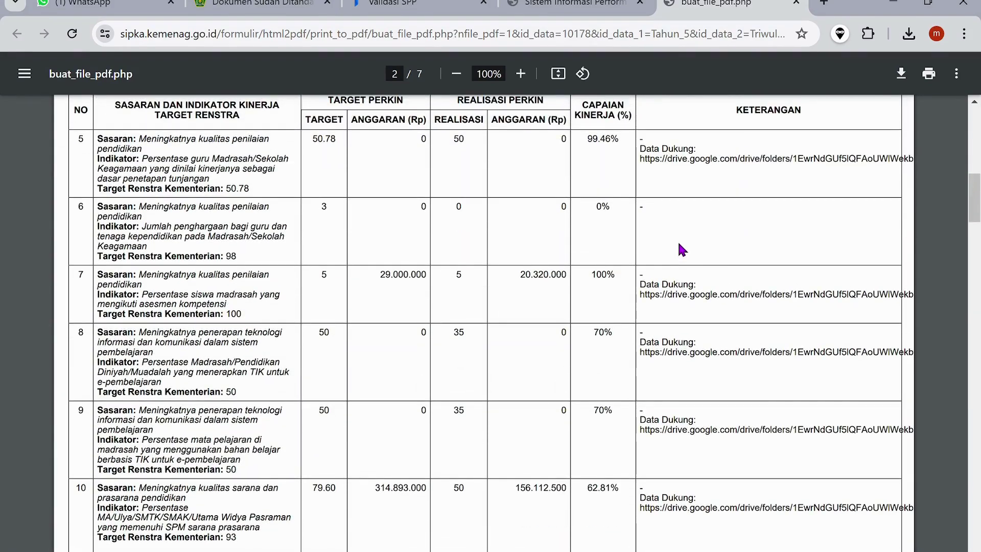
scroll(679, 245, "down", 15)
scroll(681, 250, "down", 15)
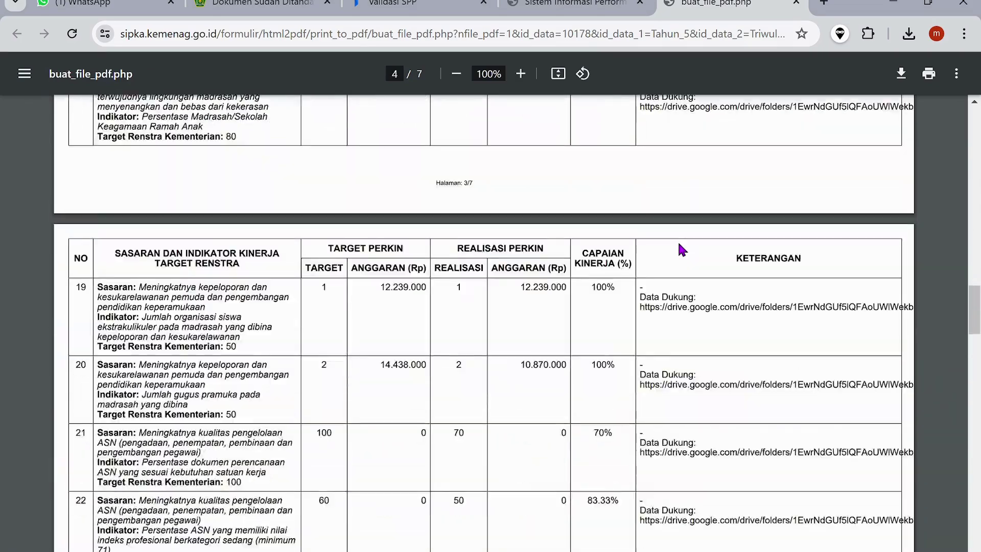
scroll(681, 249, "down", 15)
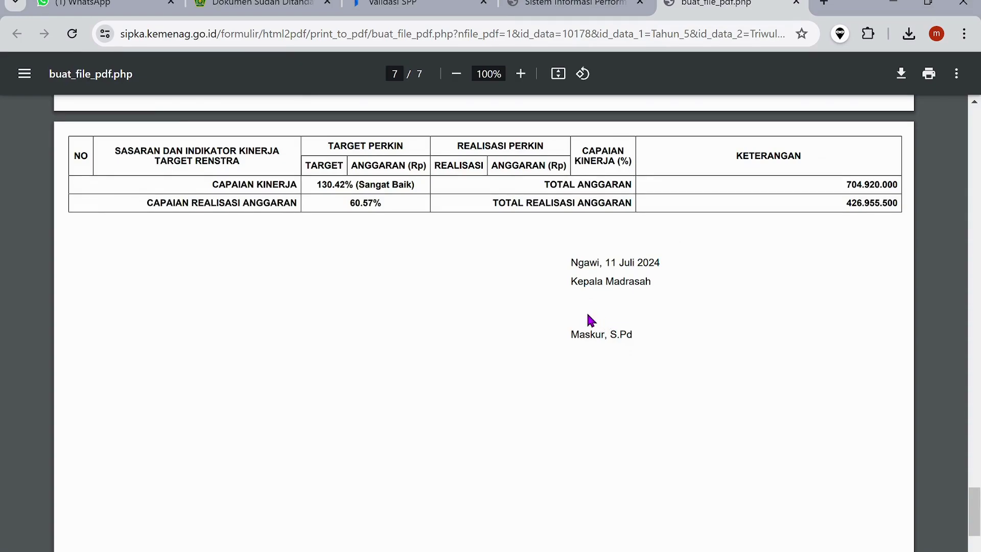
scroll(591, 321, "up", 5)
key("Home")
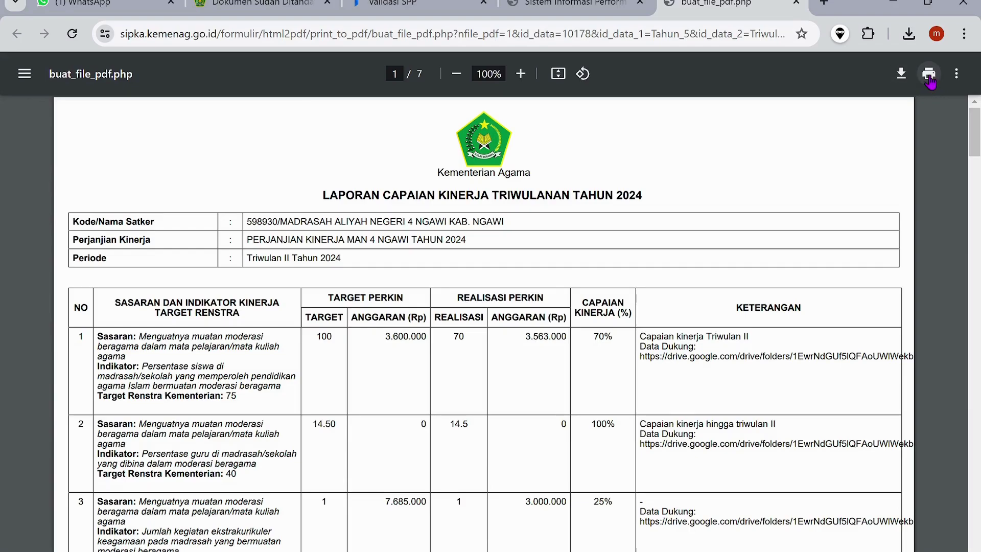
Save all pages of the generated performance report as a PDF
left_click(928, 74)
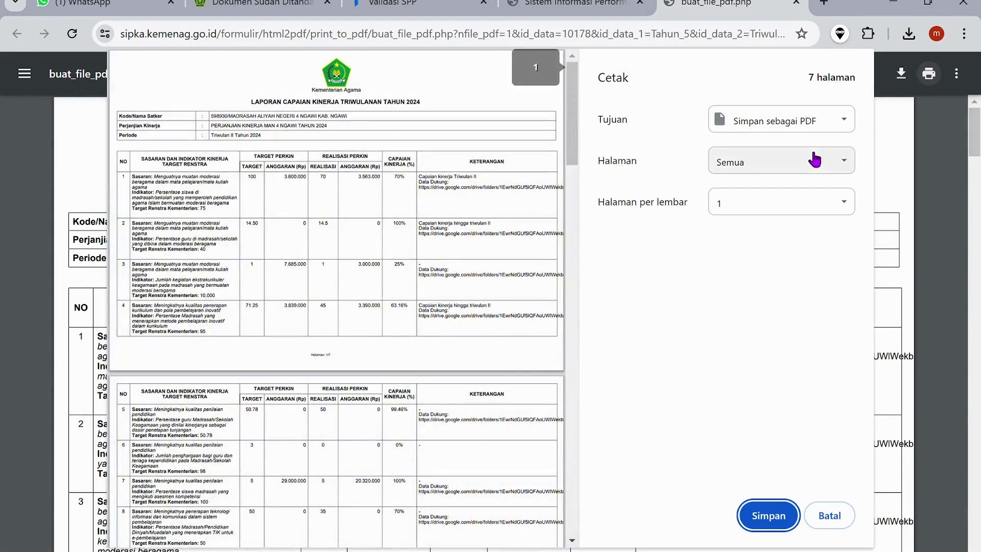
left_click(769, 508)
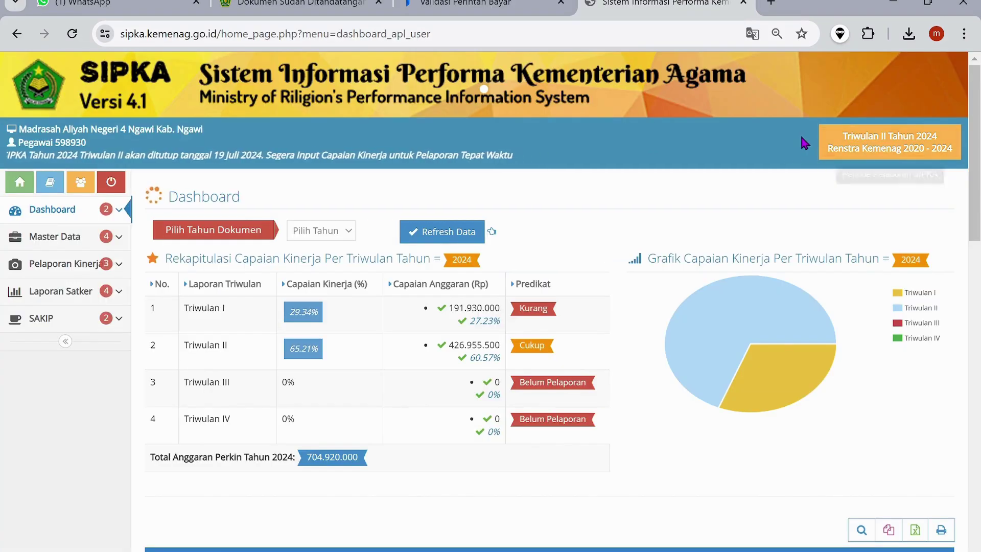
Open the submission page for the quarterly performance report to the Minister, view the sample report format and return
left_click(78, 270)
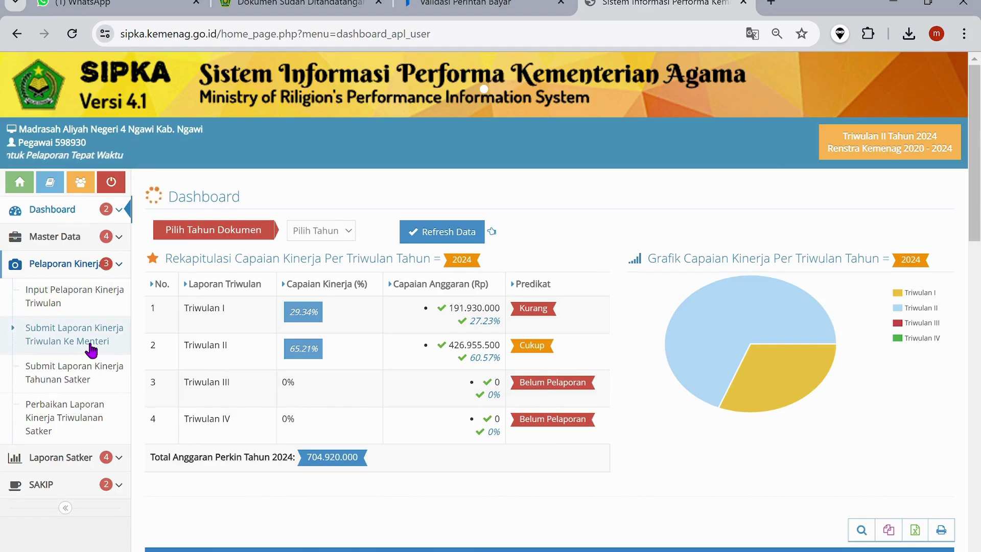
left_click(91, 351)
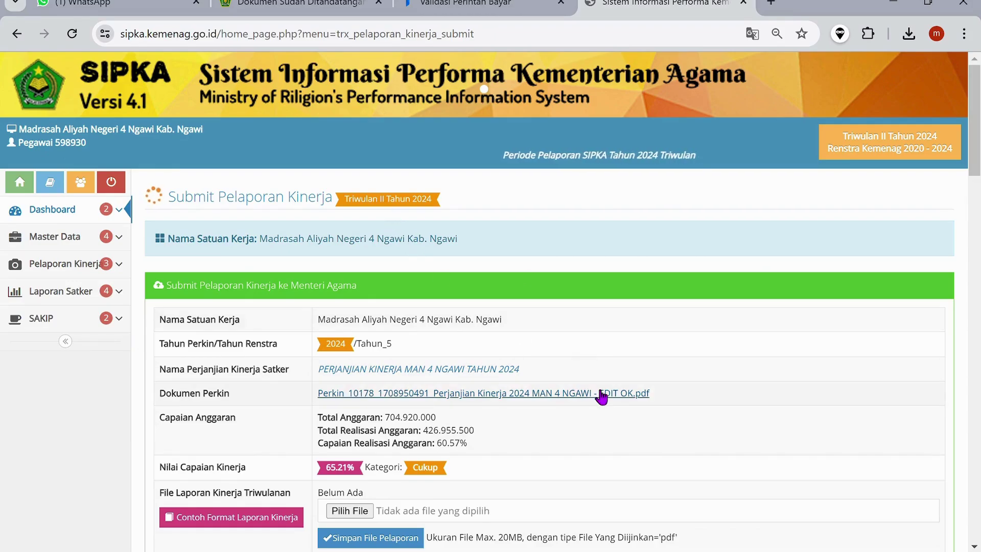
scroll(601, 394, "down", 3)
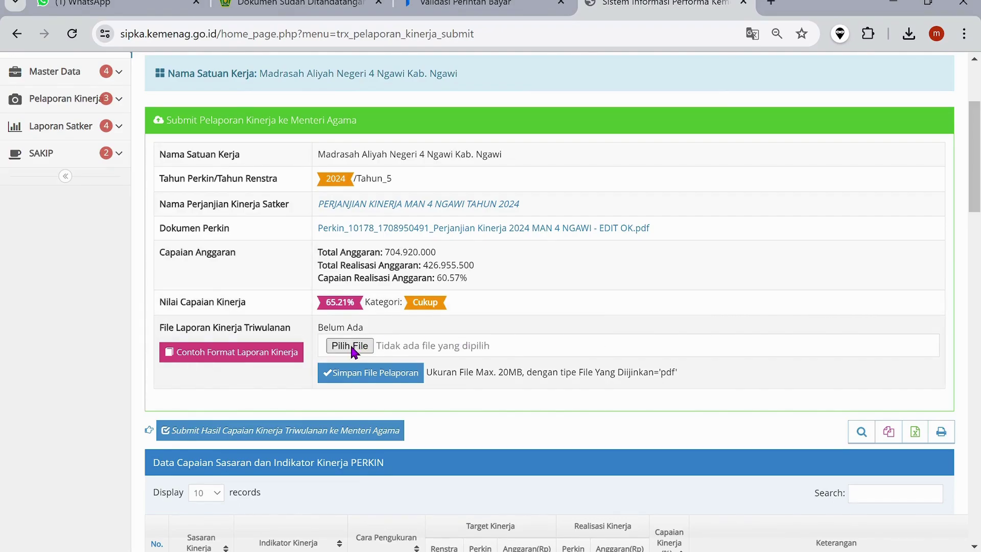
left_click(252, 363)
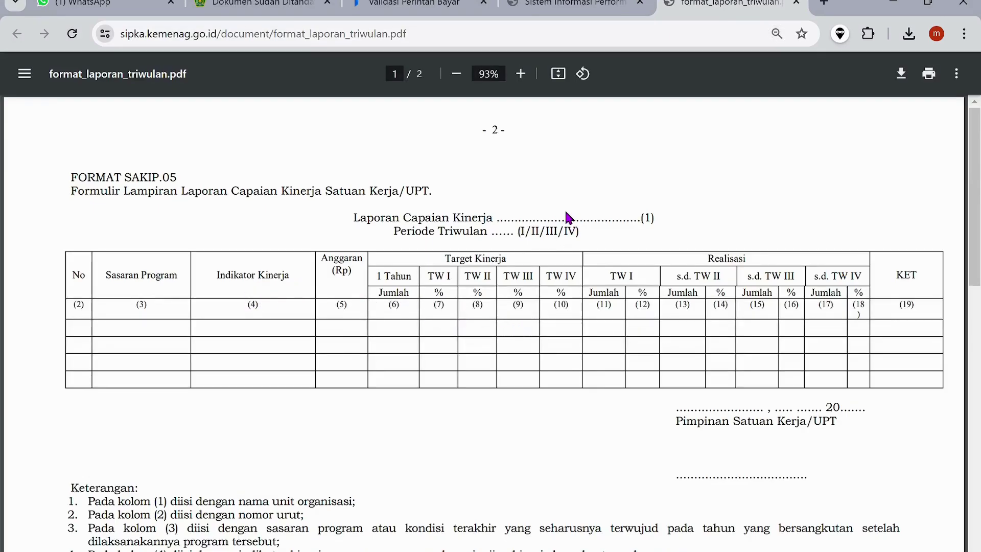
left_click(567, 4)
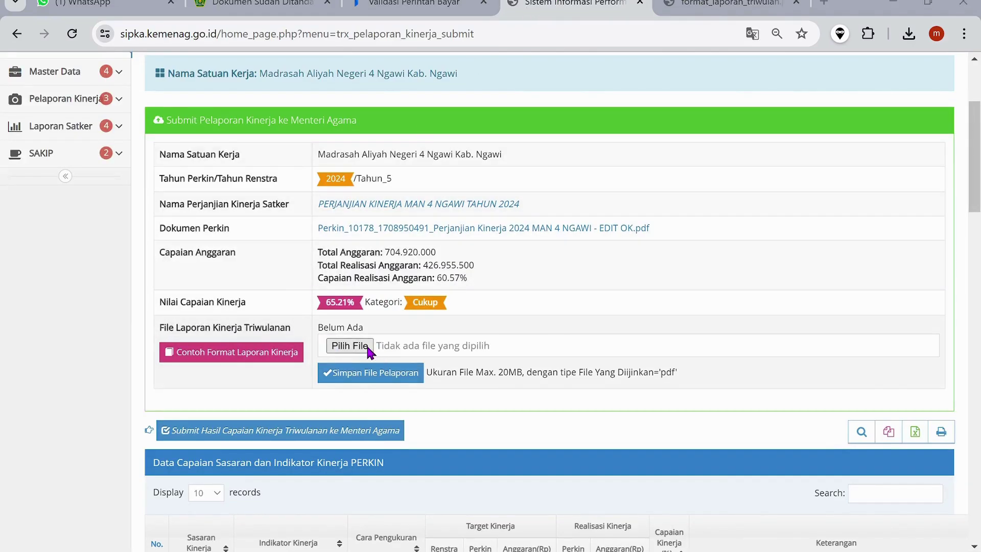
Upload LAPORAN KINERJA TRI-II 2024 - TTD.pdf as the quarterly performance report file and save it
double_click(353, 87)
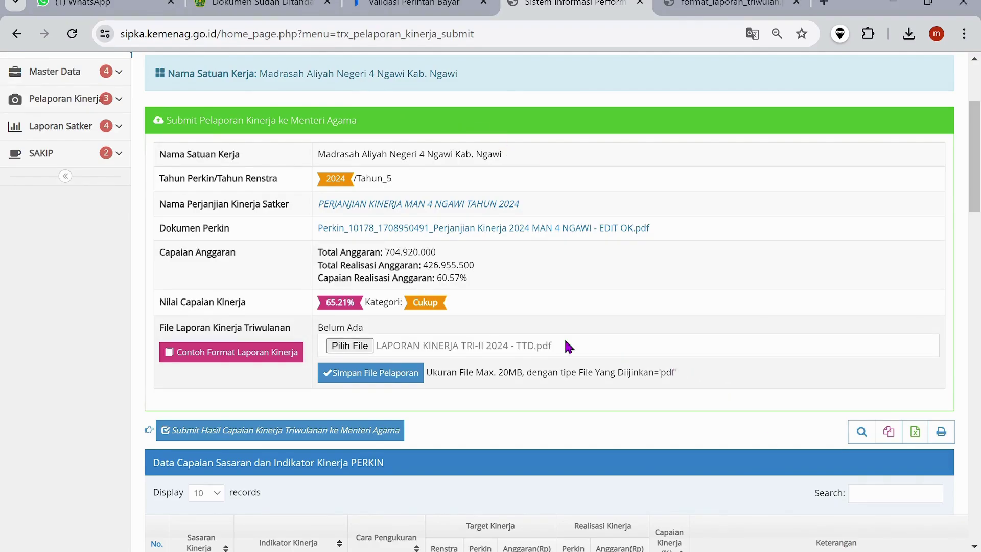
left_click(380, 378)
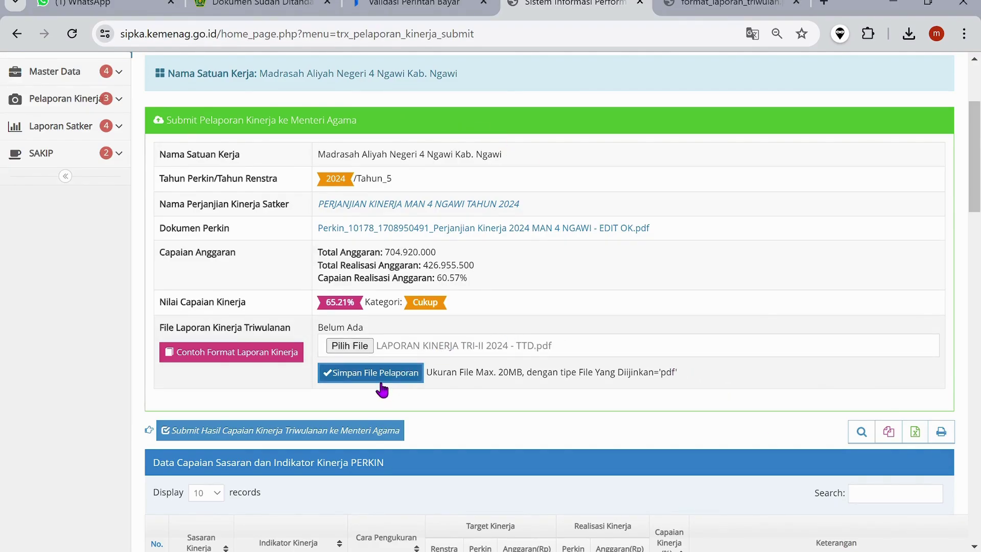
left_click(380, 381)
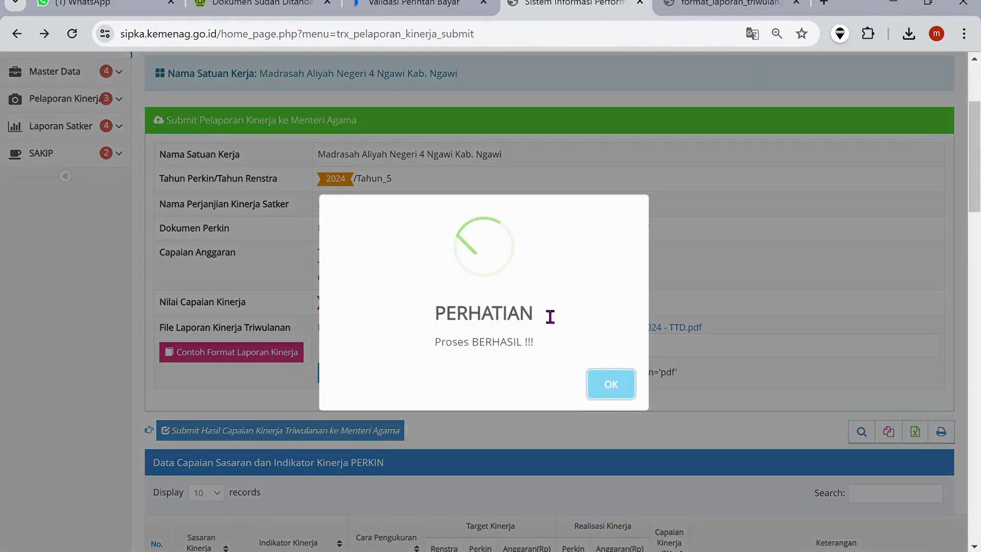
left_click(619, 393)
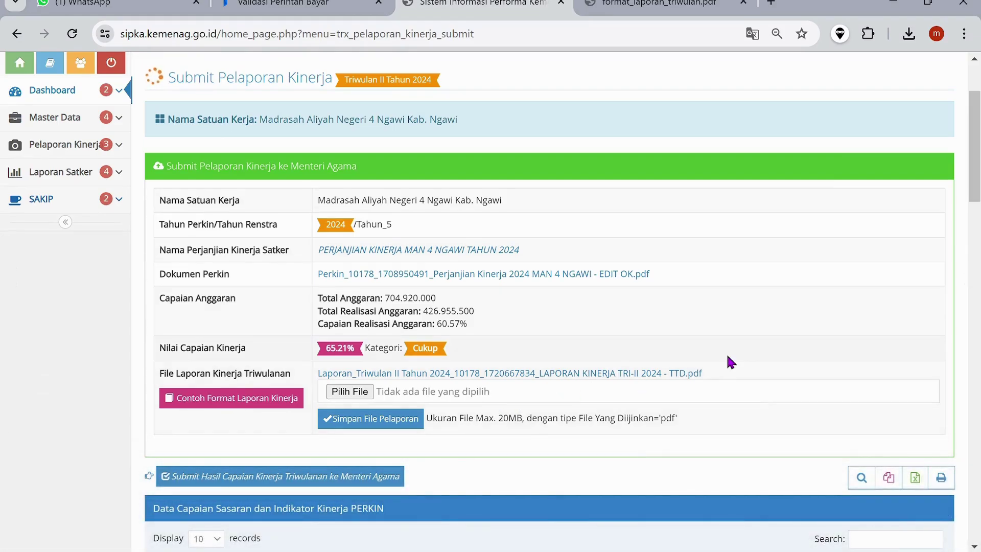
Submit the final Triwulan II performance results to the Minister of Religious Affairs
scroll(726, 354, "down", 1)
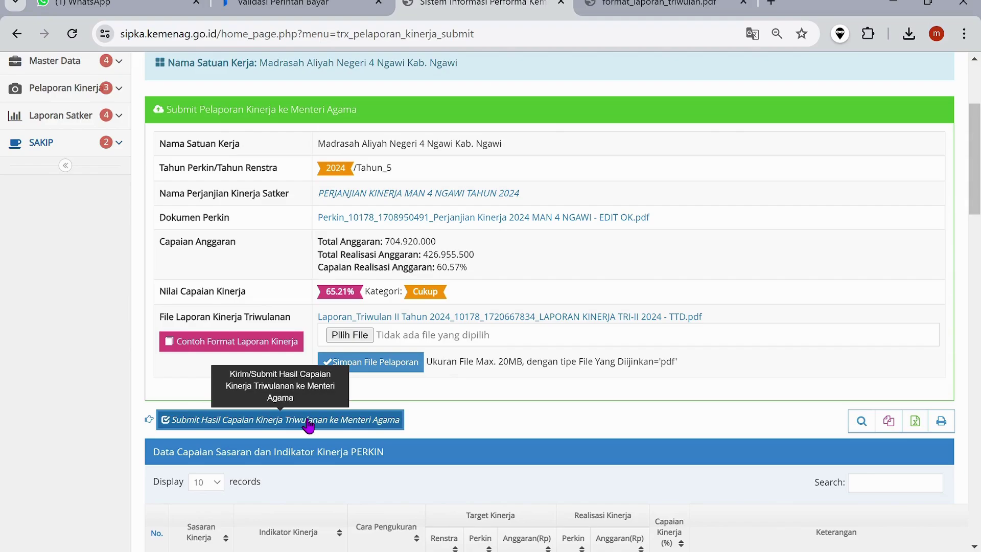
left_click(372, 426)
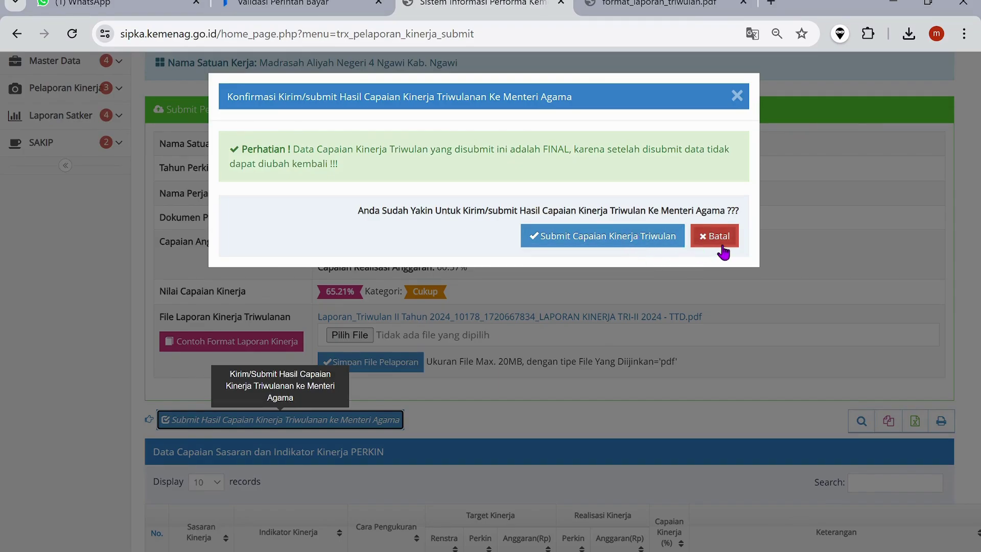
left_click(616, 244)
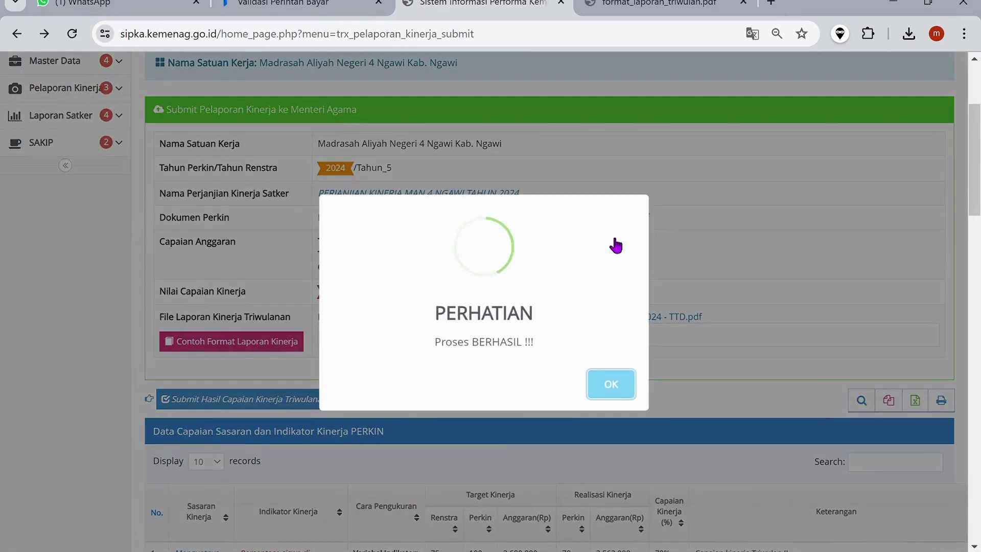
left_click(611, 385)
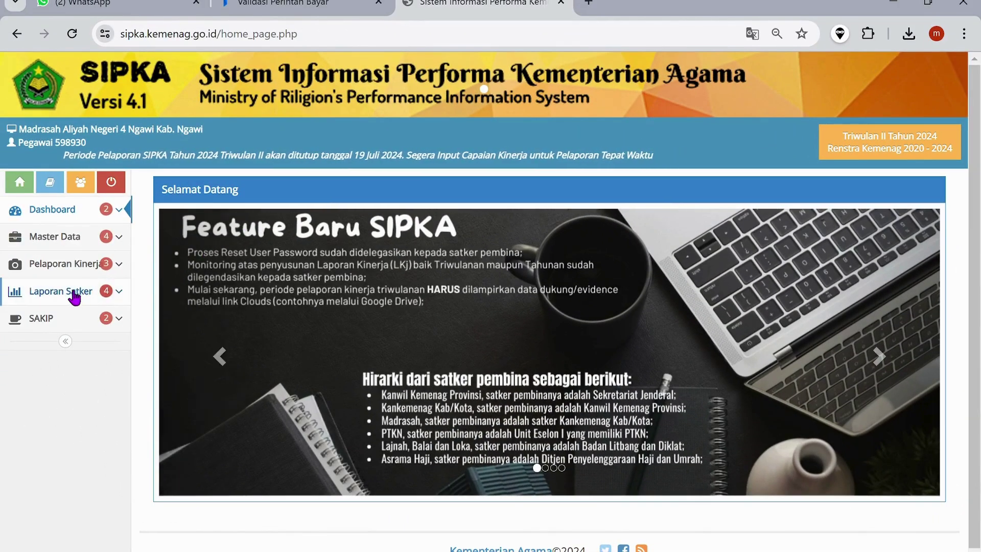
Open the per-quarter work unit performance monitoring report and load the data for Triwulan II of 2024
left_click(75, 294)
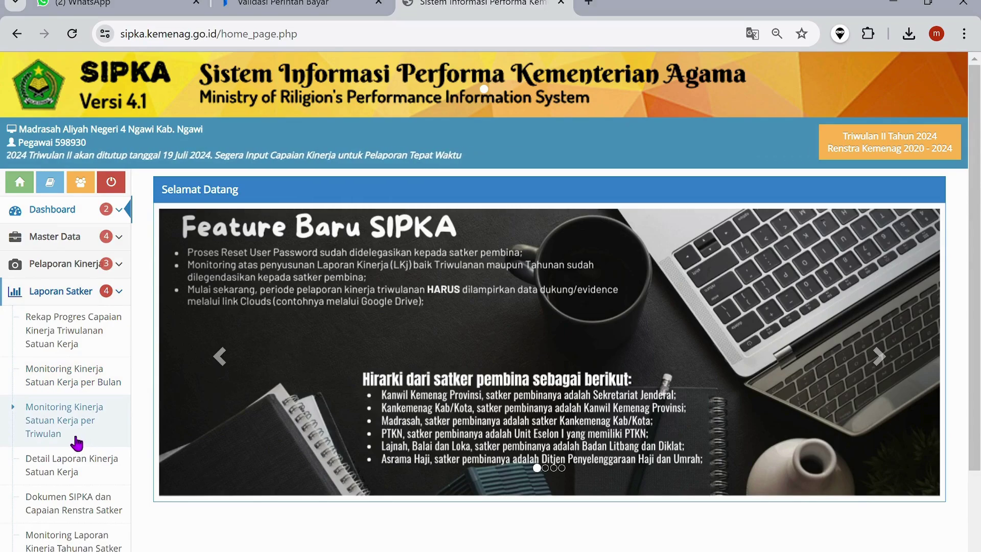
left_click(79, 443)
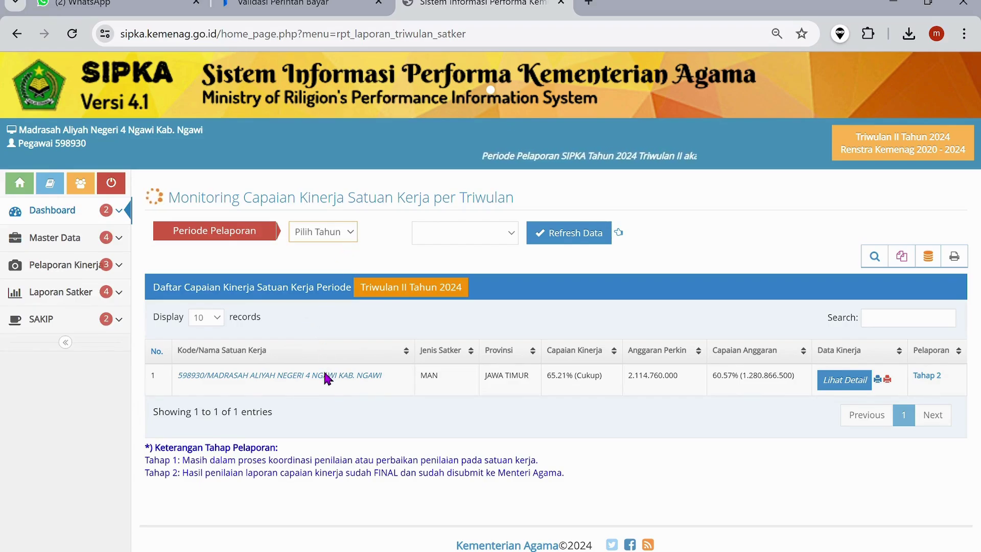
key("Down")
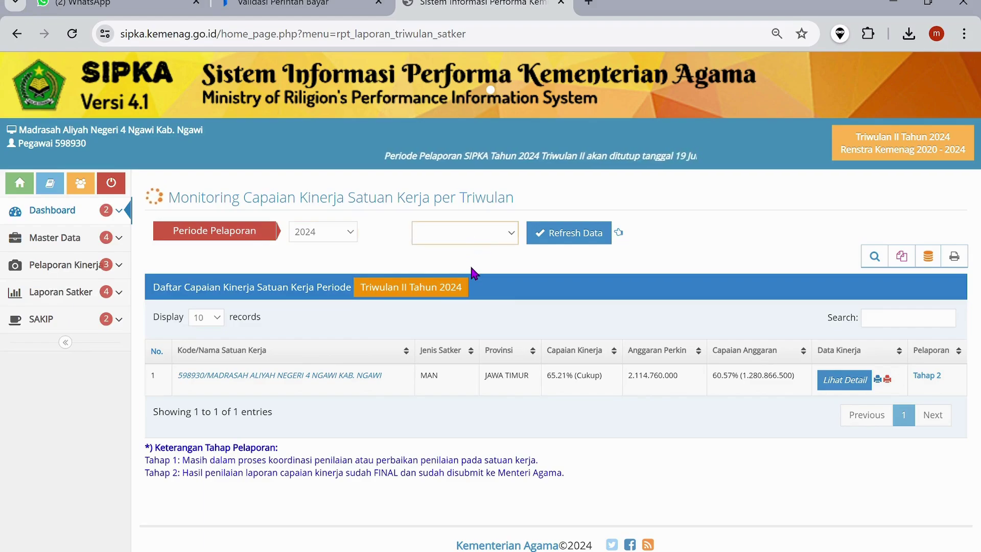
left_click(474, 273)
left_click(574, 233)
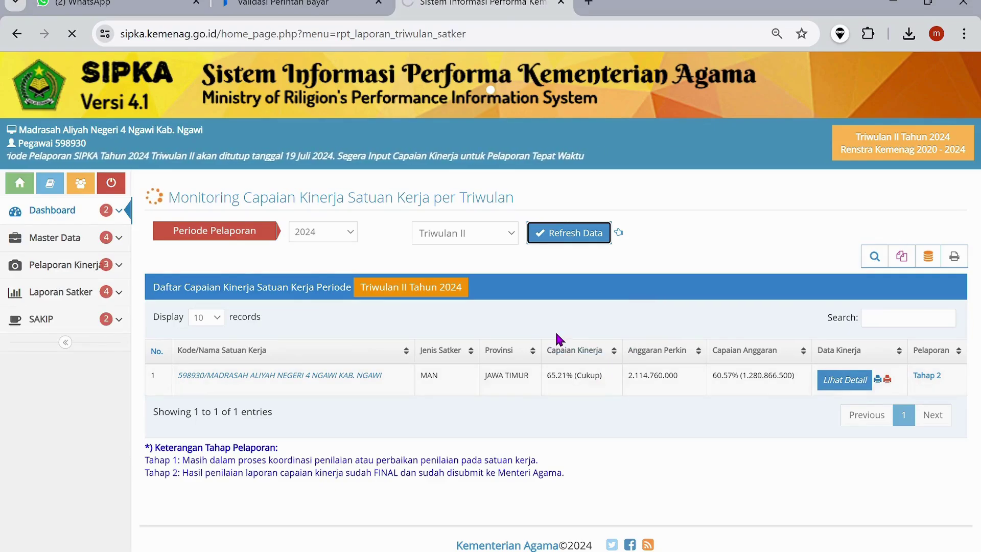
Check the reporting stage of the listed madrasah and the explanation of what that stage means
mouse_move(942, 391)
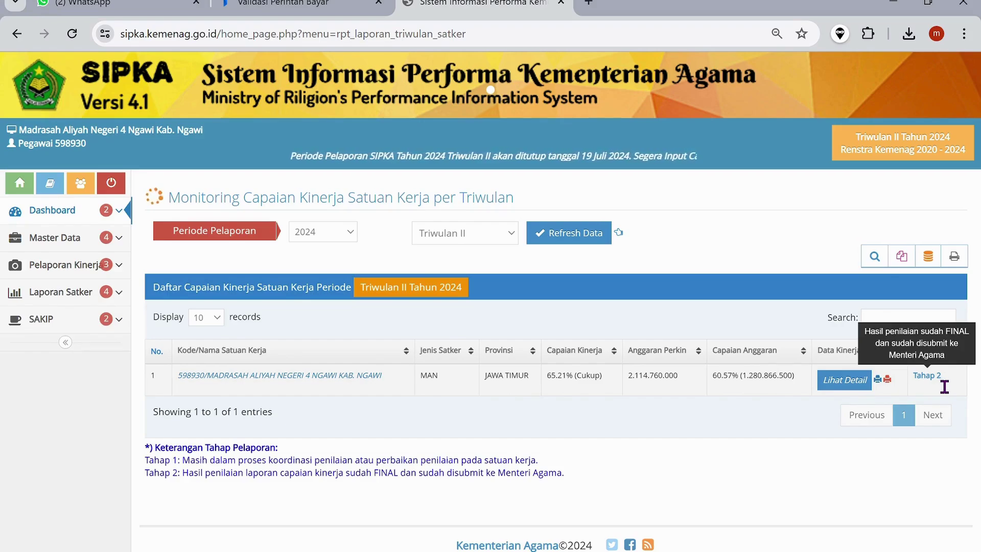
left_click(945, 386)
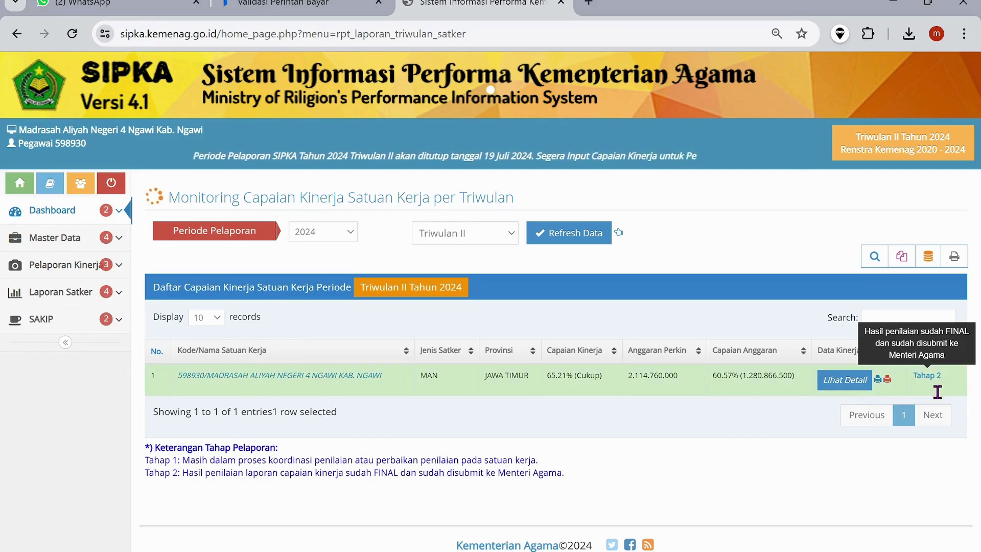
left_click(926, 380)
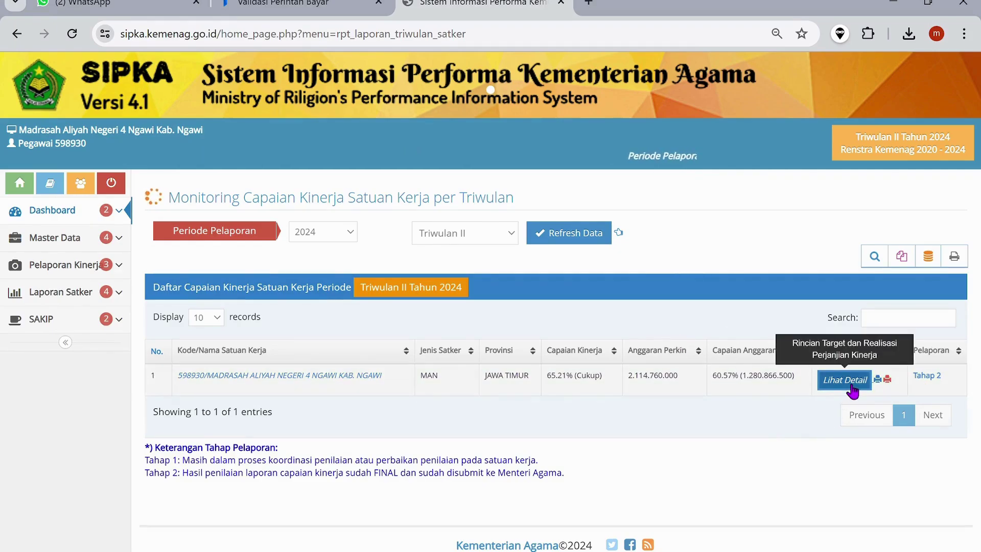
Review the madrasah's detailed performance agreement targets, realisations and achievement summary, and close the details
left_click(844, 382)
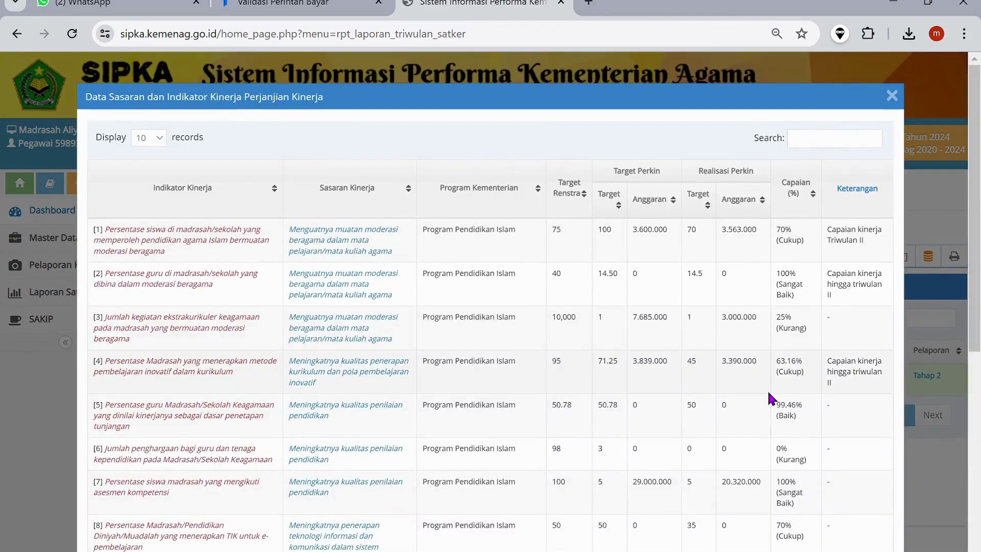
scroll(771, 398, "down", 7)
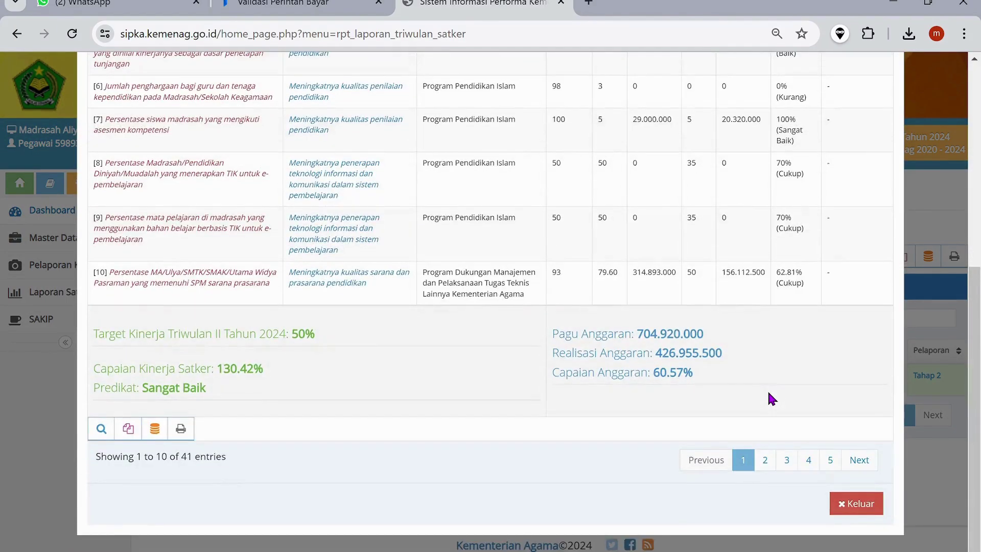
scroll(747, 385, "up", 1)
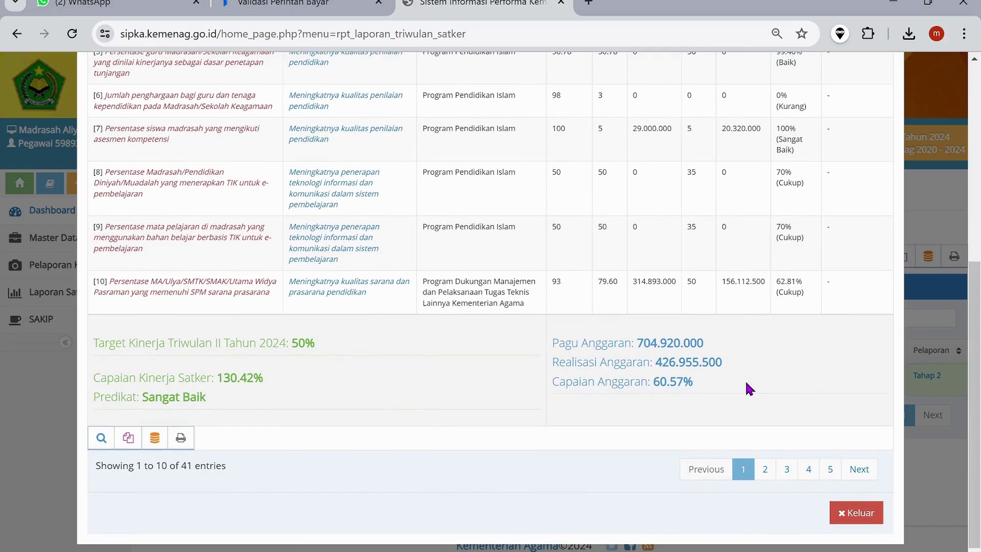
scroll(747, 388, "up", 8)
scroll(747, 388, "down", 8)
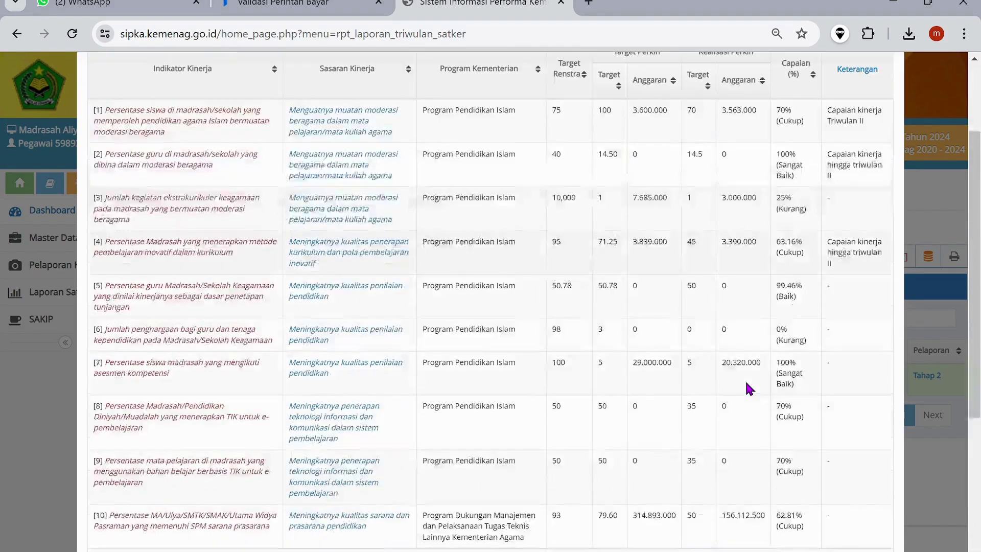
left_click(865, 506)
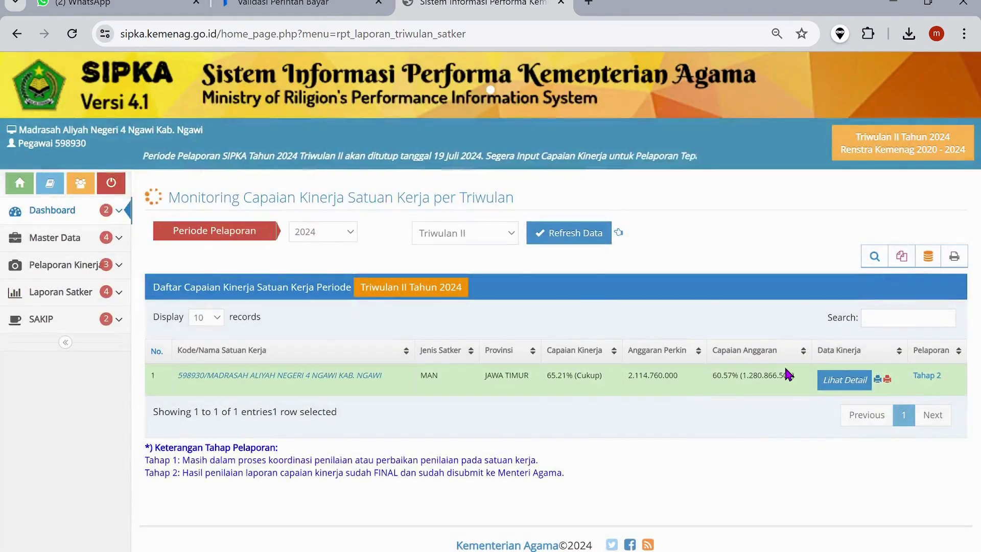
Open the uploaded Triwulan II performance report PDF from the madrasah's record, look through its pages to the signature, and close it
left_click(892, 382)
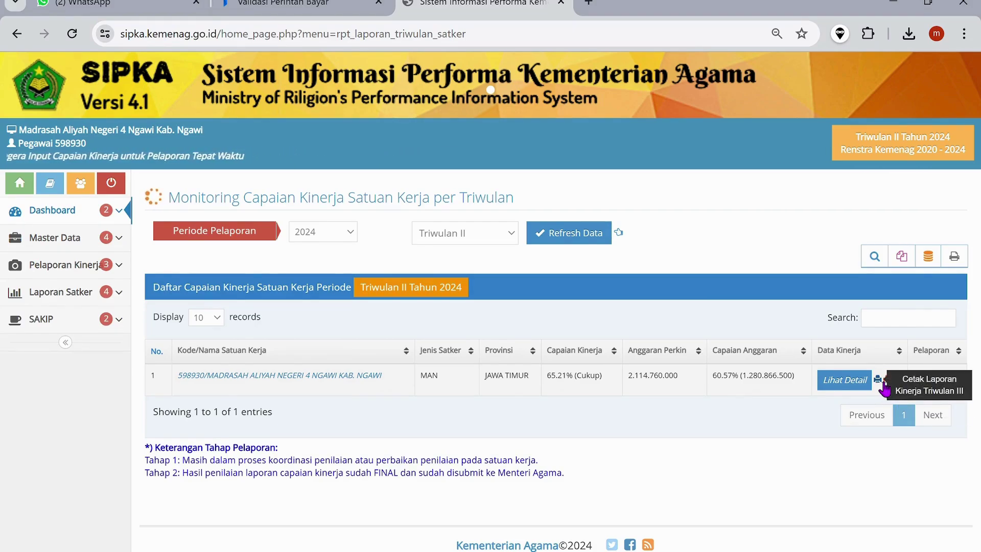
left_click(892, 387)
scroll(733, 383, "down", 20)
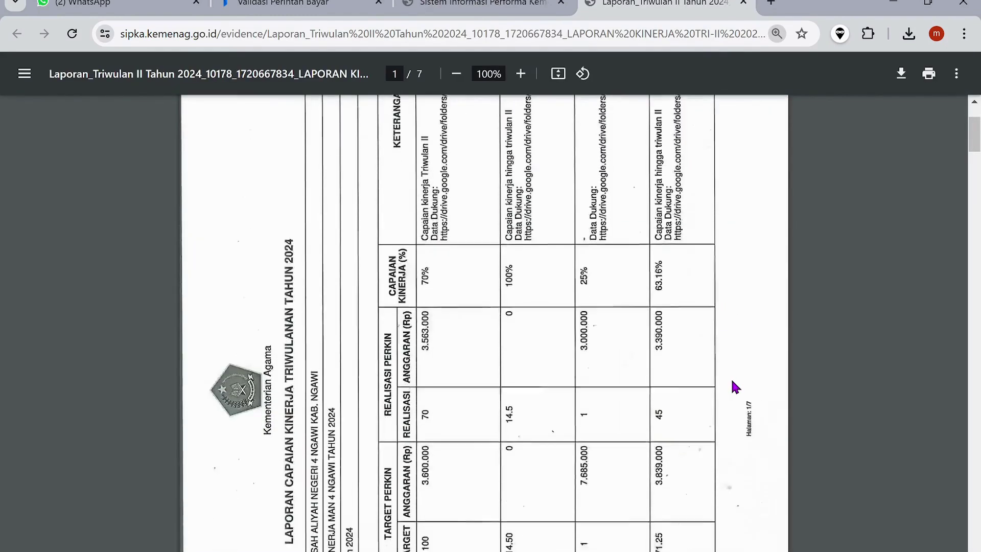
scroll(732, 381, "down", 20)
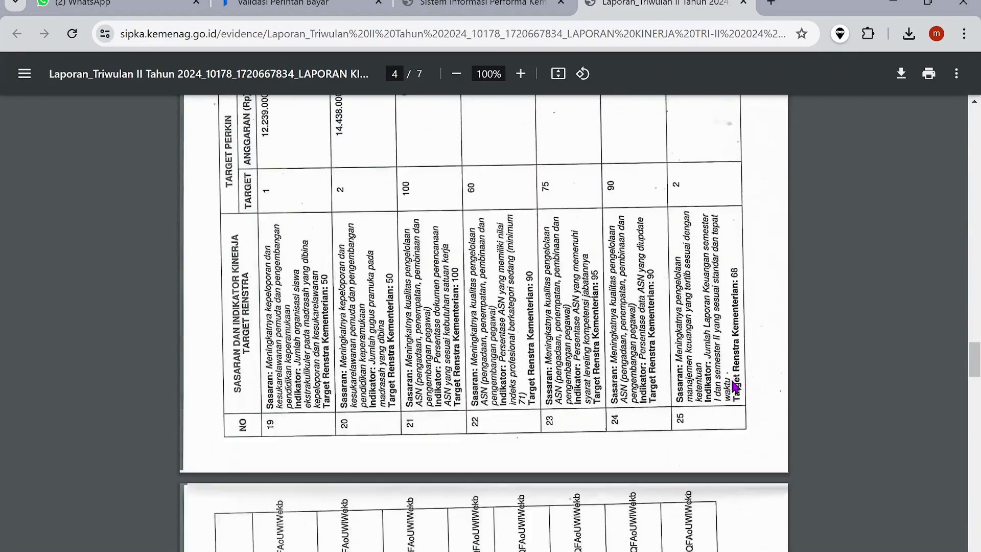
scroll(733, 383, "down", 10)
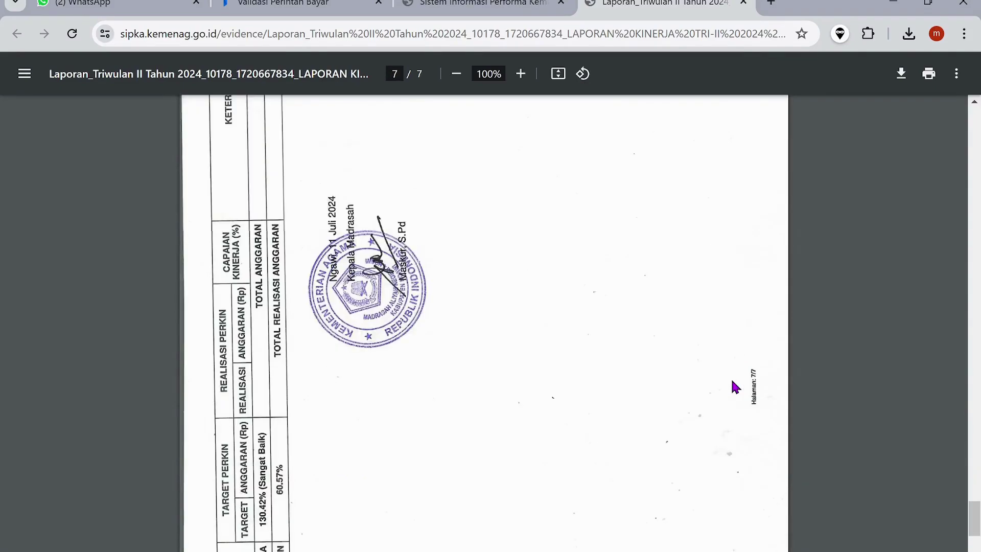
scroll(733, 383, "up", 20)
scroll(732, 381, "up", 15)
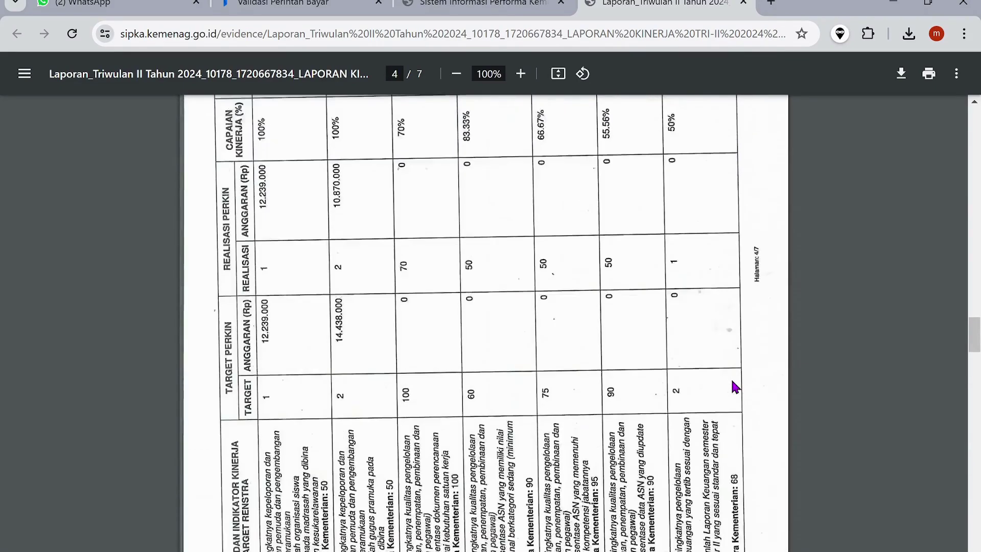
key("ctrl+w")
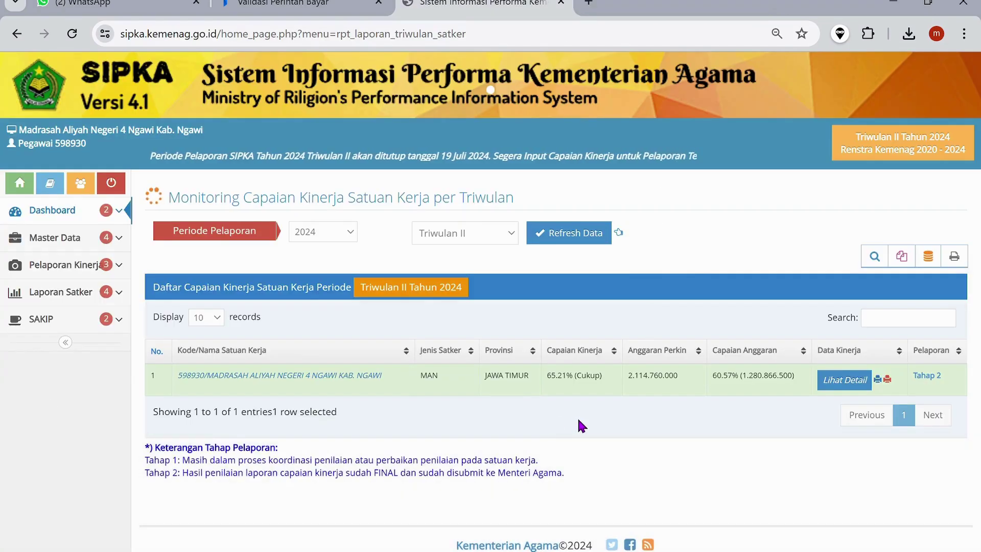